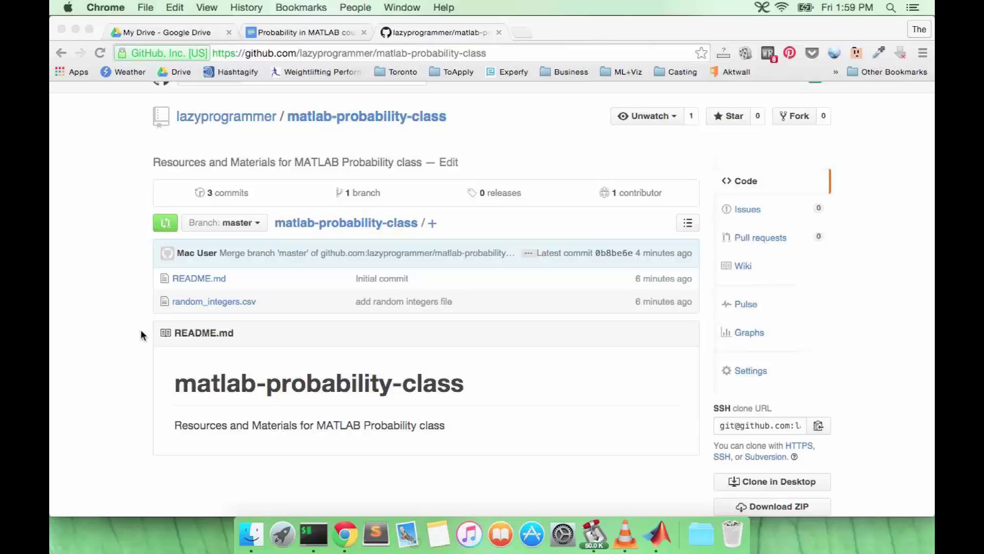
Copy the SSH clone address from the matlab-probability-class GitHub page in Chrome
left_click(517, 53)
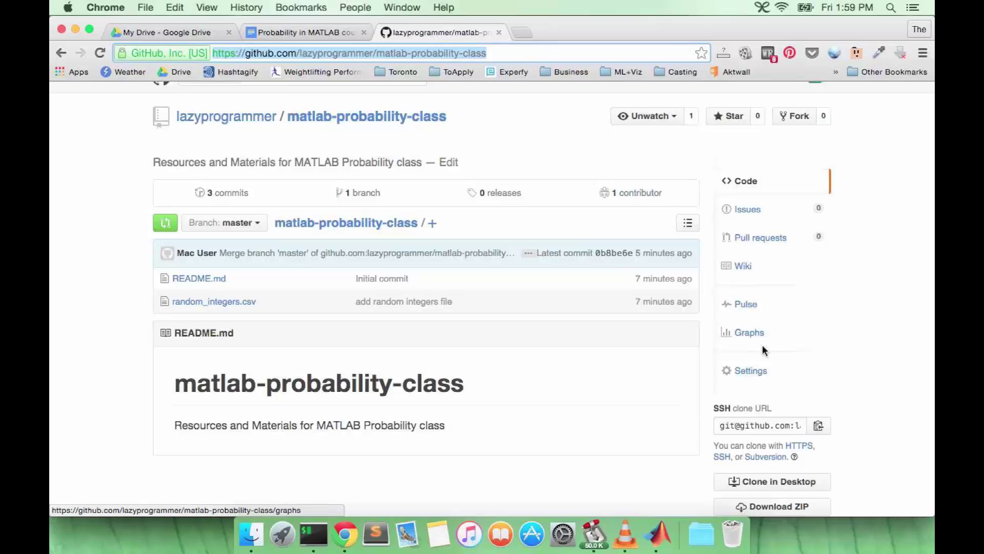
left_click(759, 426)
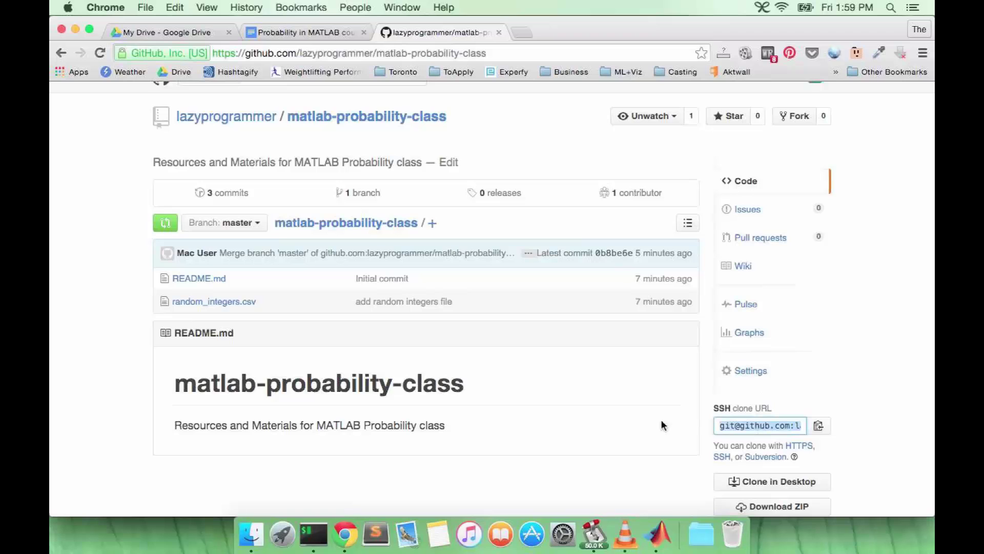
In iTerm, paste the address after git clone, cancel it, and list files with ls
left_click(313, 533)
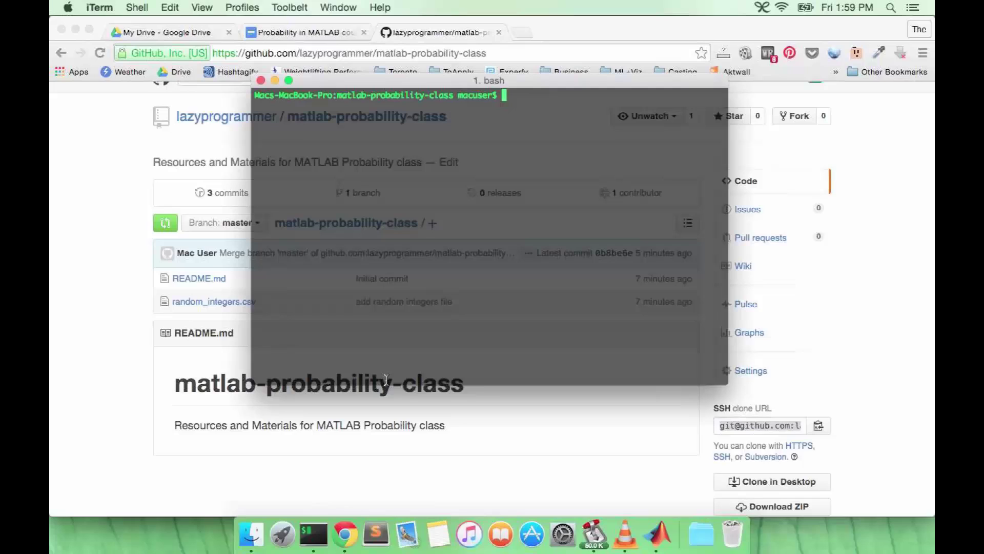
type("git clone")
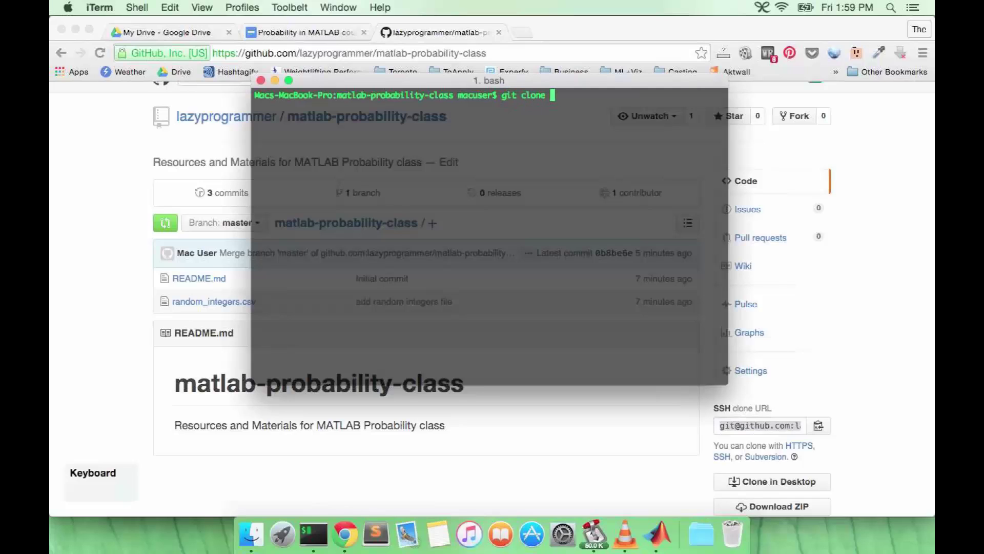
key("super+v")
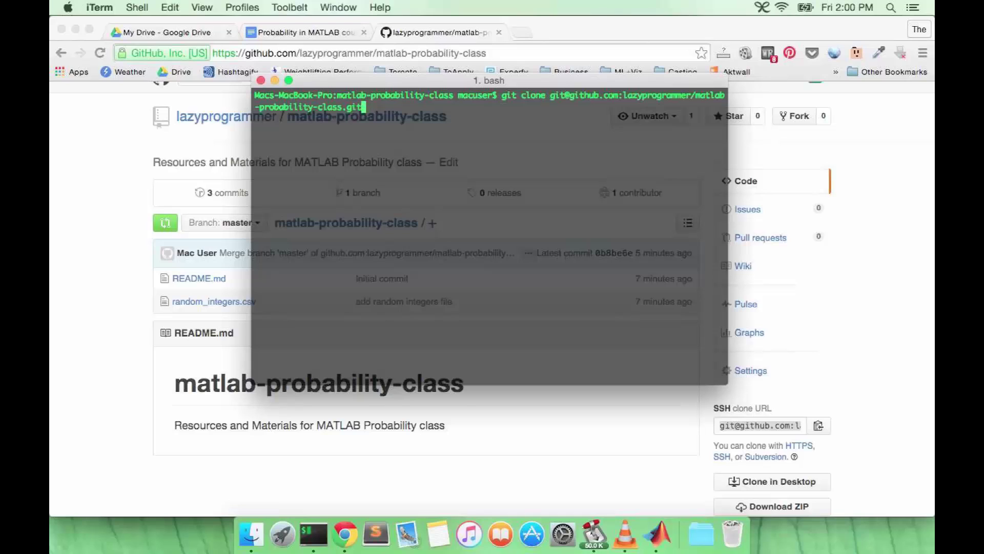
key("ctrl+c")
key("ctrl+c")
key("ctrl+c")
key("ctrl+c")
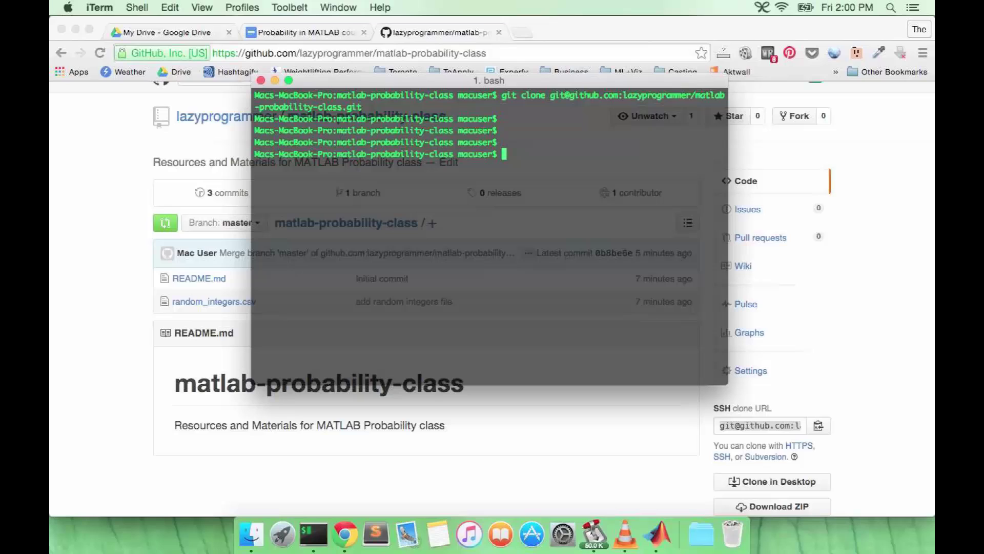
type("ls")
key("Return")
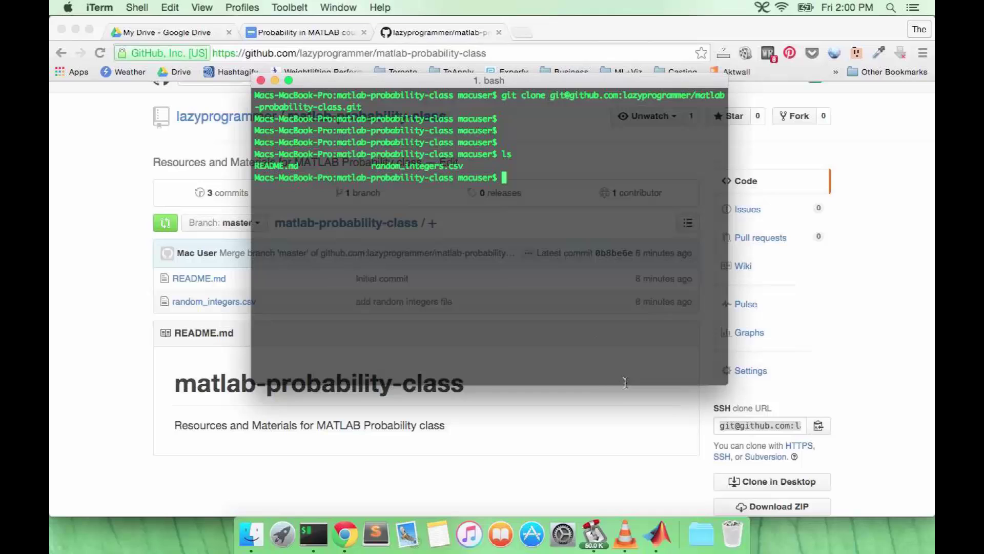
Set MATLAB's current folder to /Users/macuser/Code/matlab-probability-class
left_click(661, 531)
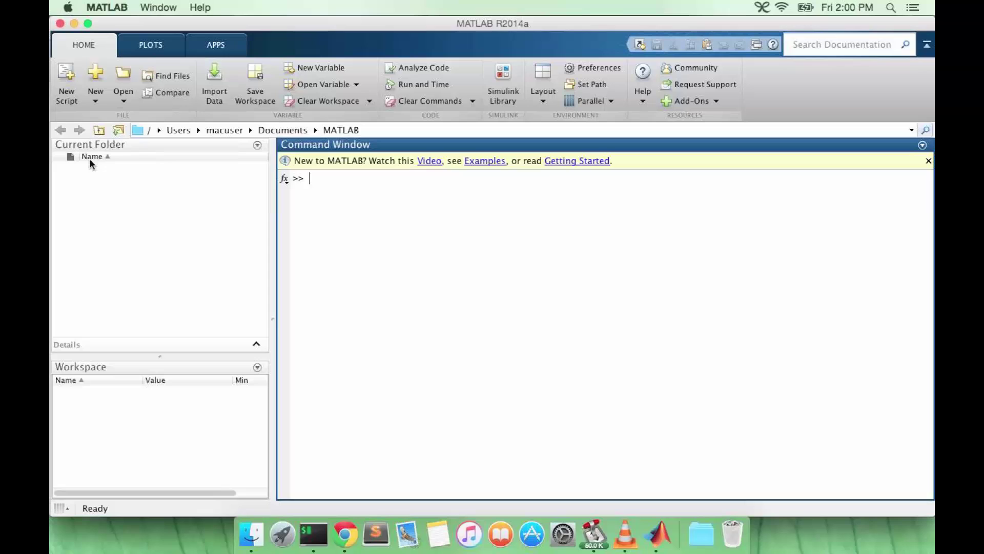
left_click(221, 130)
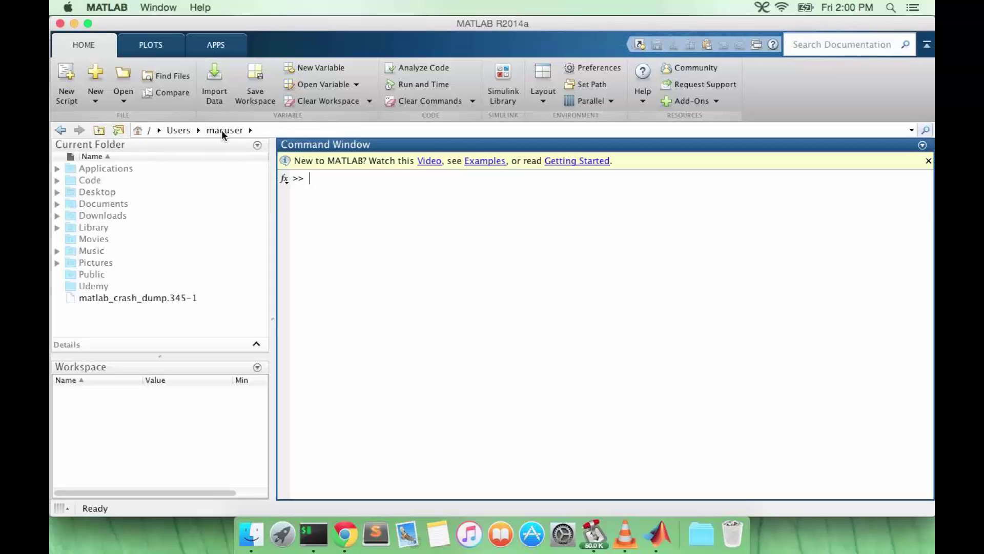
double_click(89, 181)
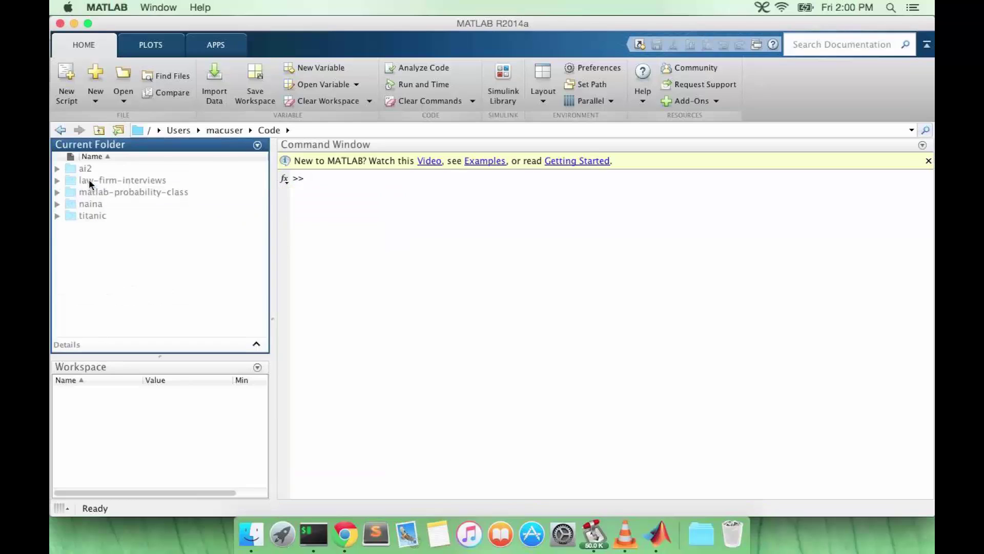
double_click(88, 196)
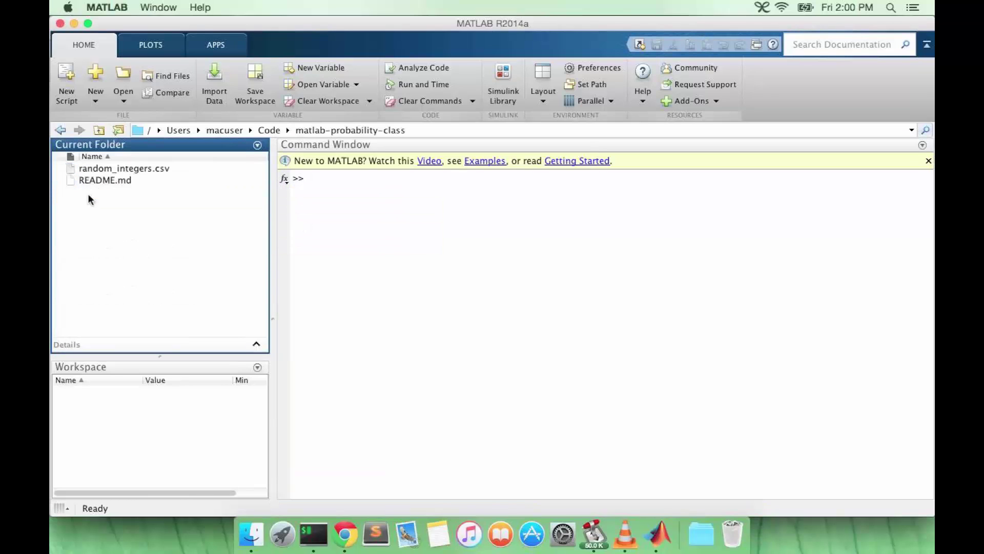
left_click(458, 252)
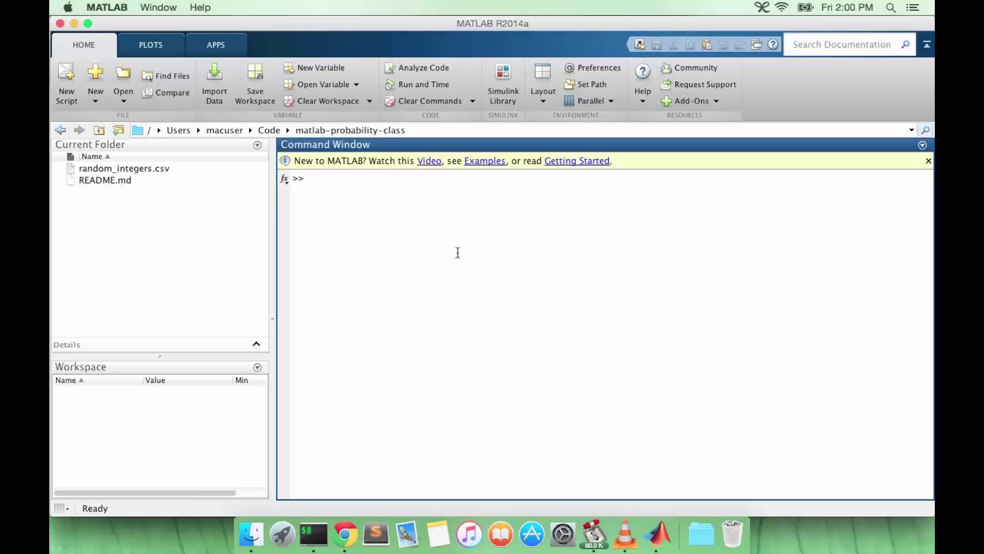
Load random_integers.csv into R with csvread and confirm size(R) is 100 by 1
type("R = cs")
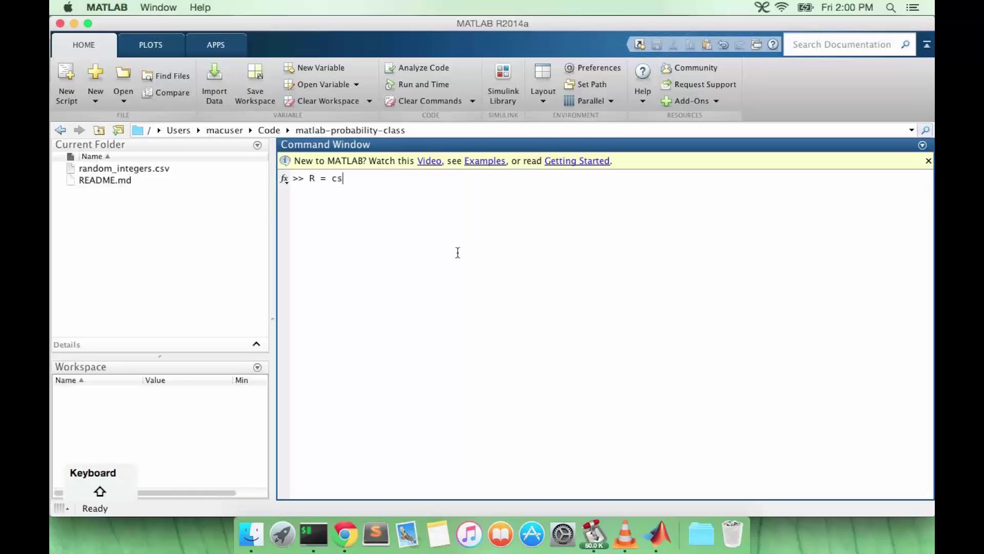
type("vread('random")
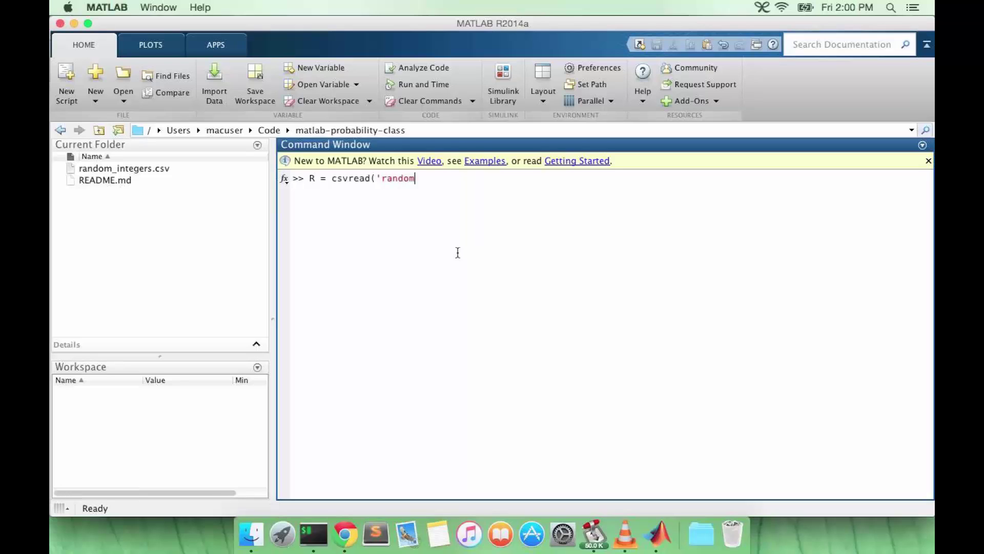
type("_integers.csv')")
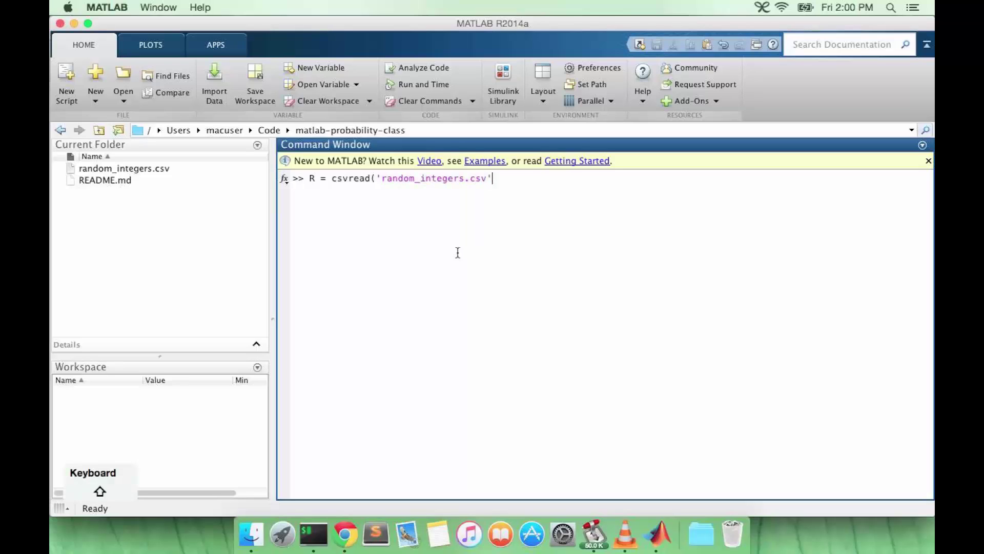
type(";")
key("Return")
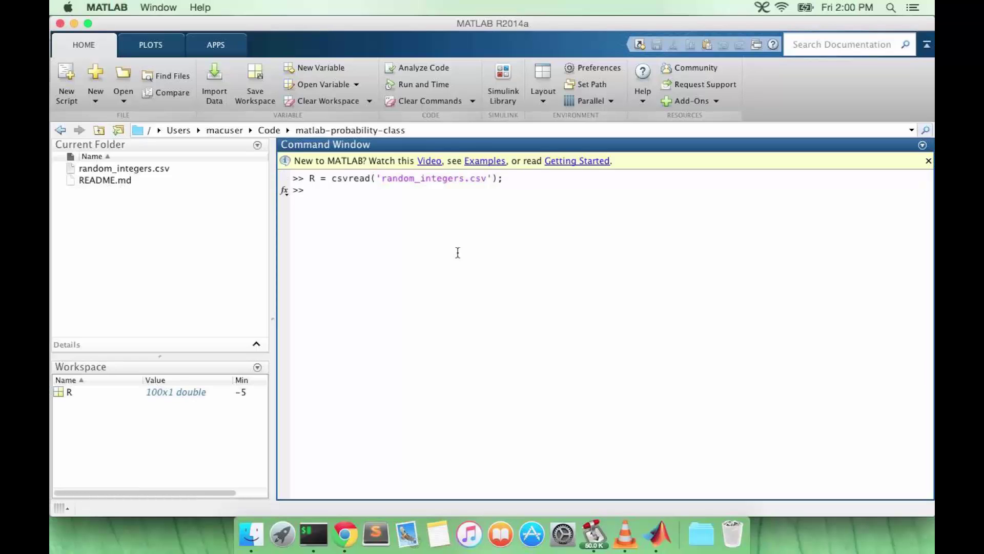
type("size(R)")
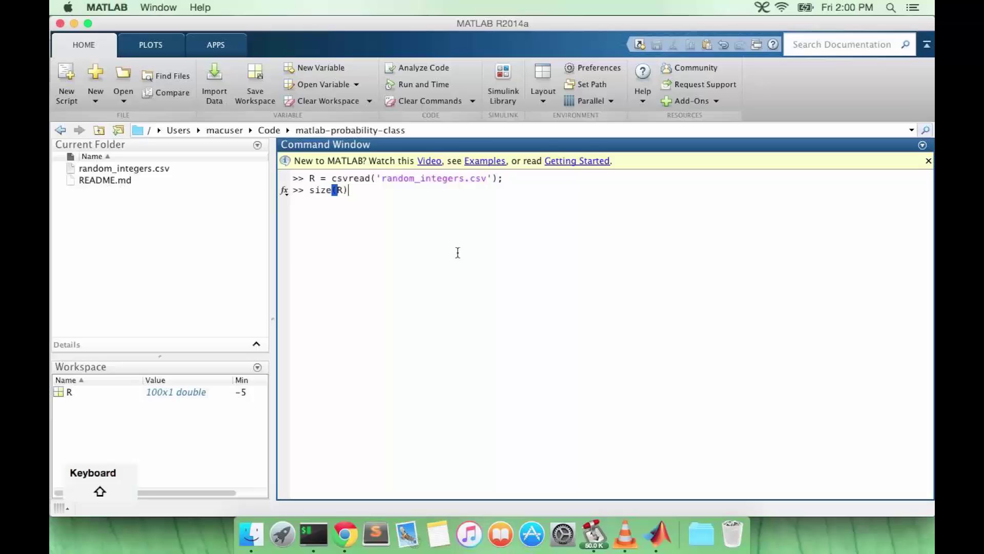
key("Return")
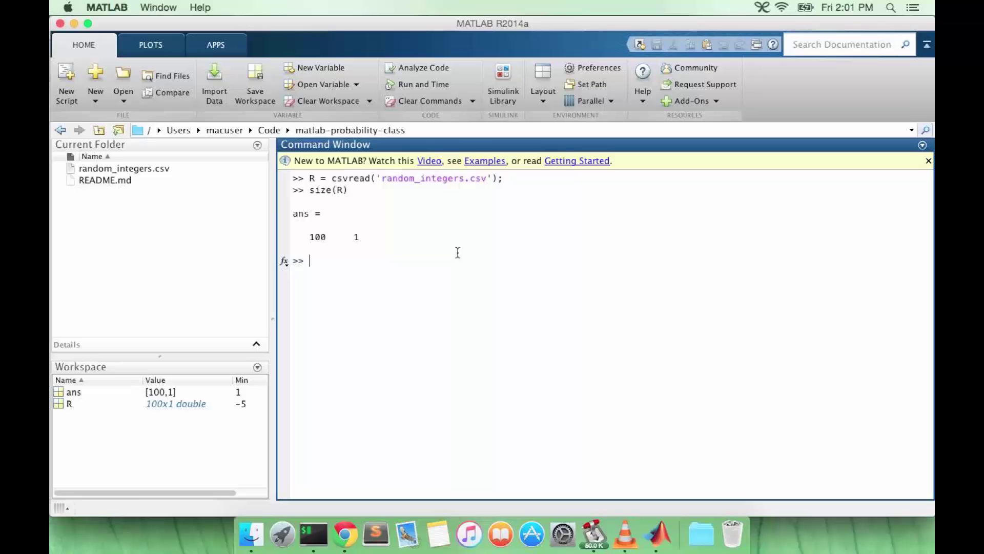
Run plot(R), move Figure 1 into view to inspect it, then close it
type("plot(R)")
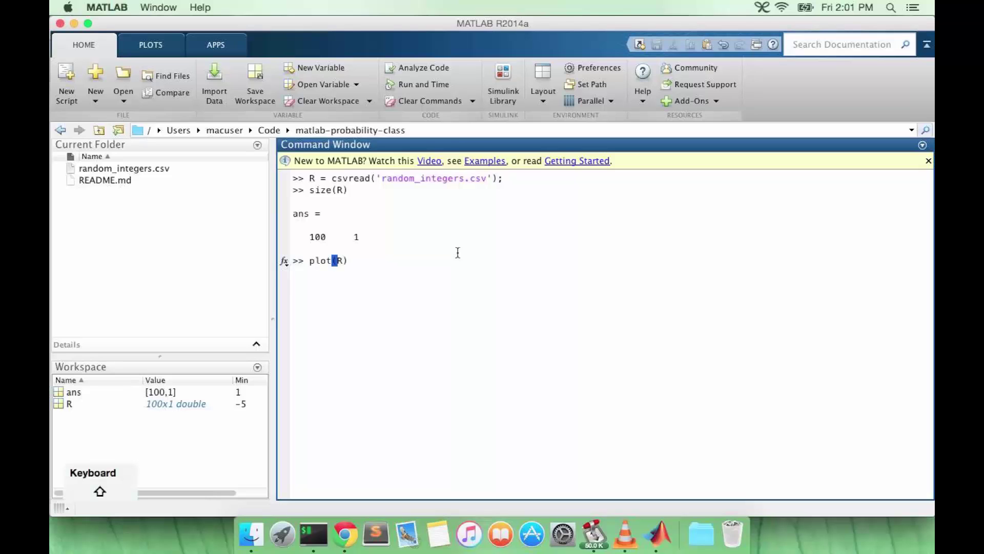
key("Return")
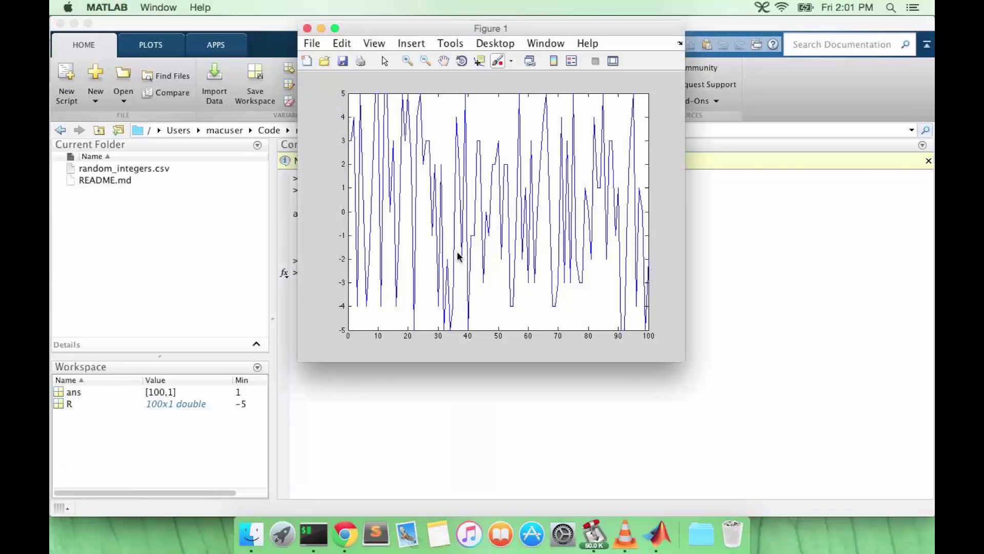
left_click_drag(398, 28, 308, 59)
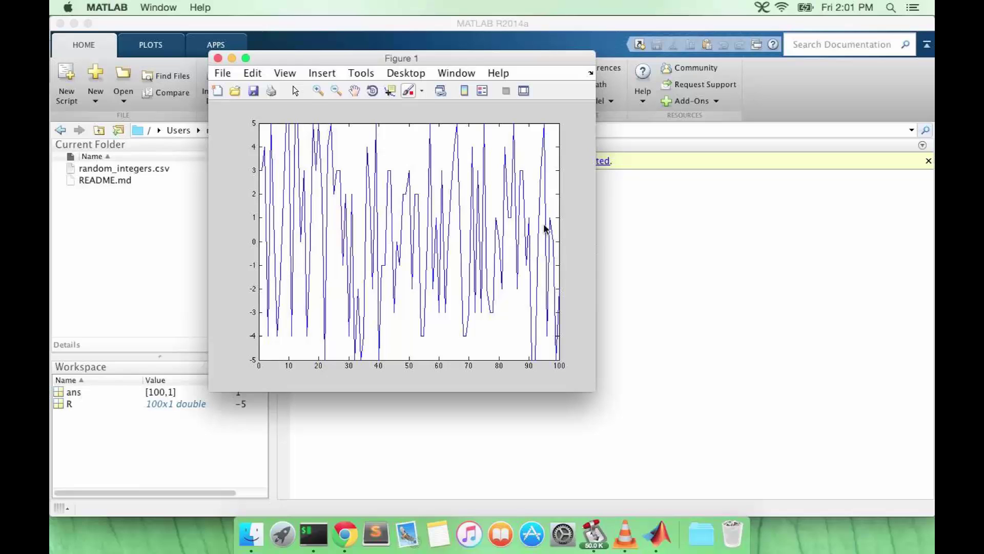
left_click(217, 58)
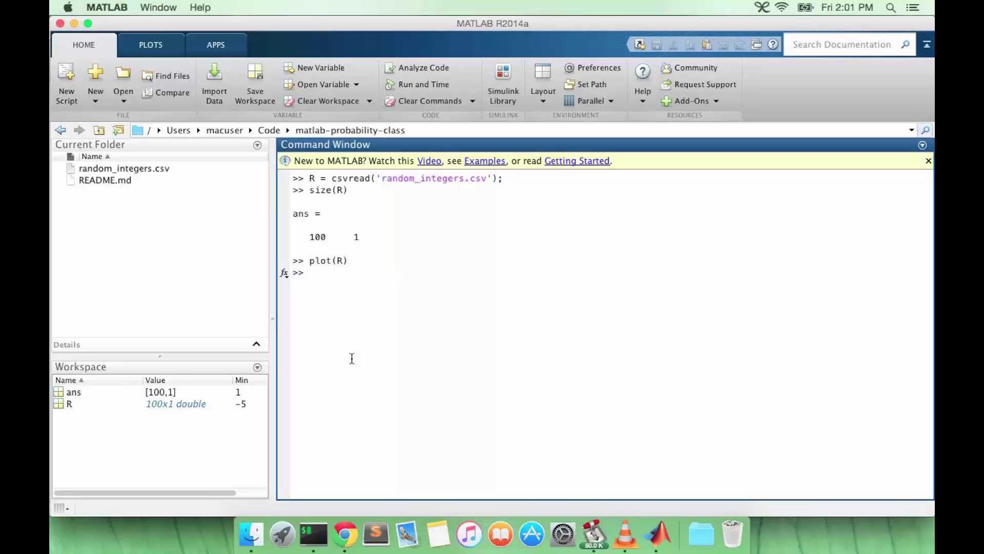
Compute sum(R == k) / length(R) for -5, -4 and -3, giving 0.07, 0.11 and 0.08
type("sum(R ")
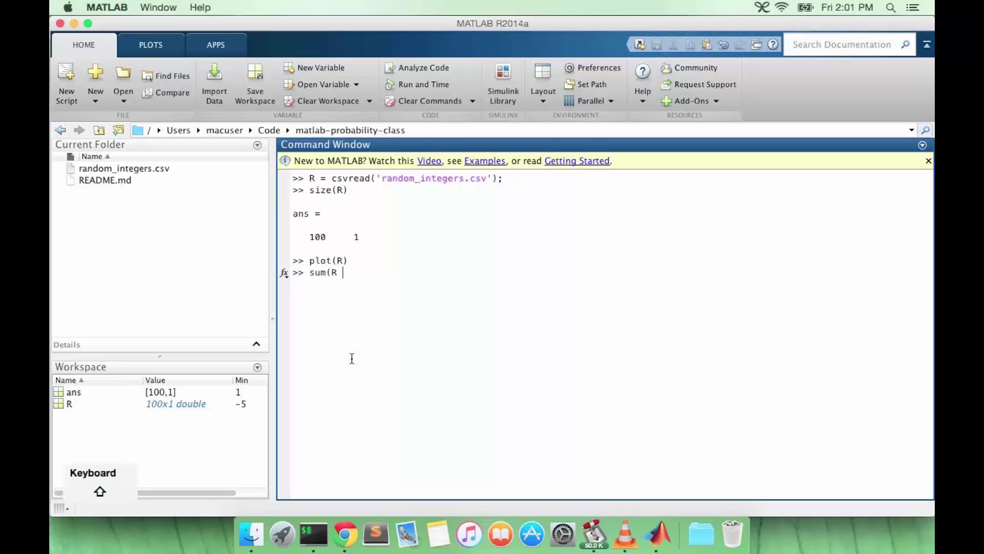
type("== -")
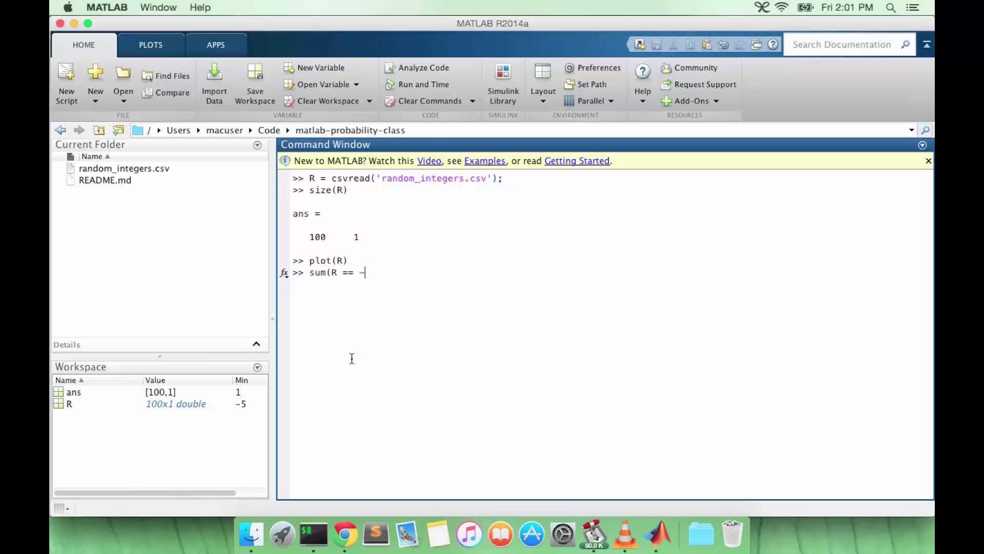
type("5) / ")
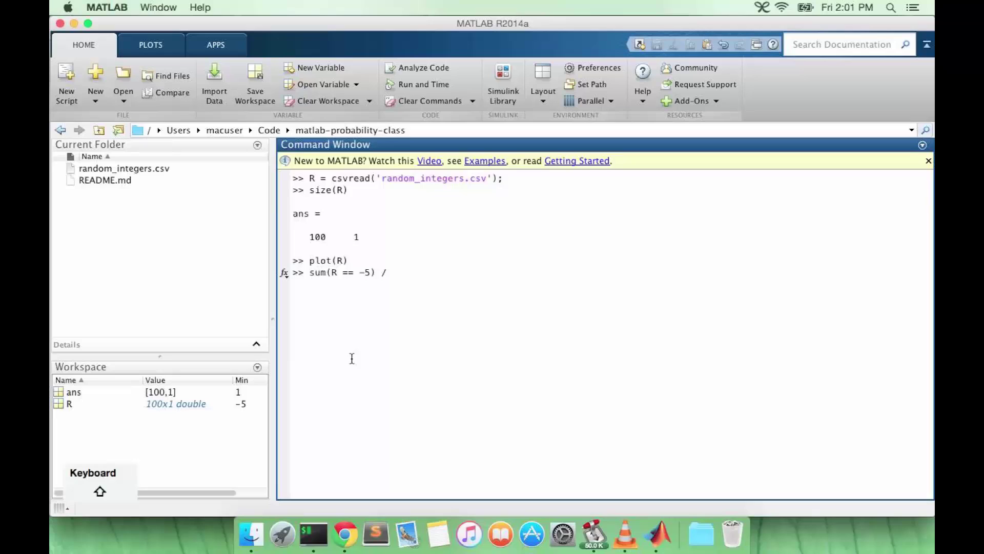
type("length(R)")
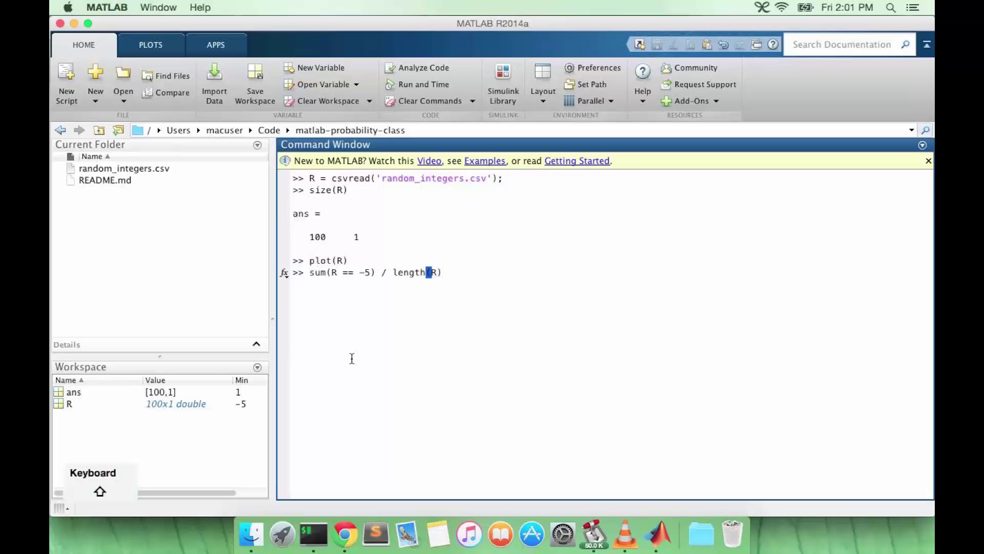
key("Return")
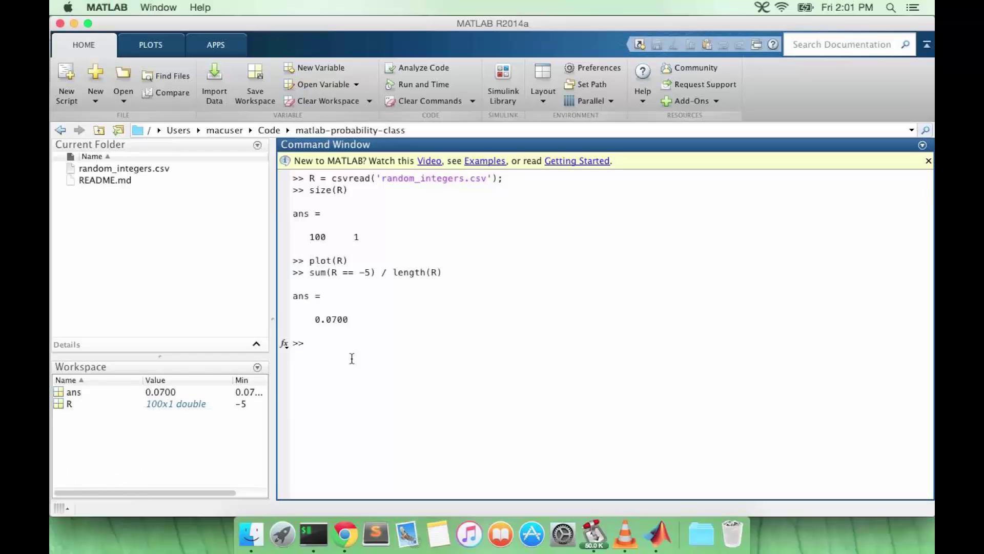
key("Up")
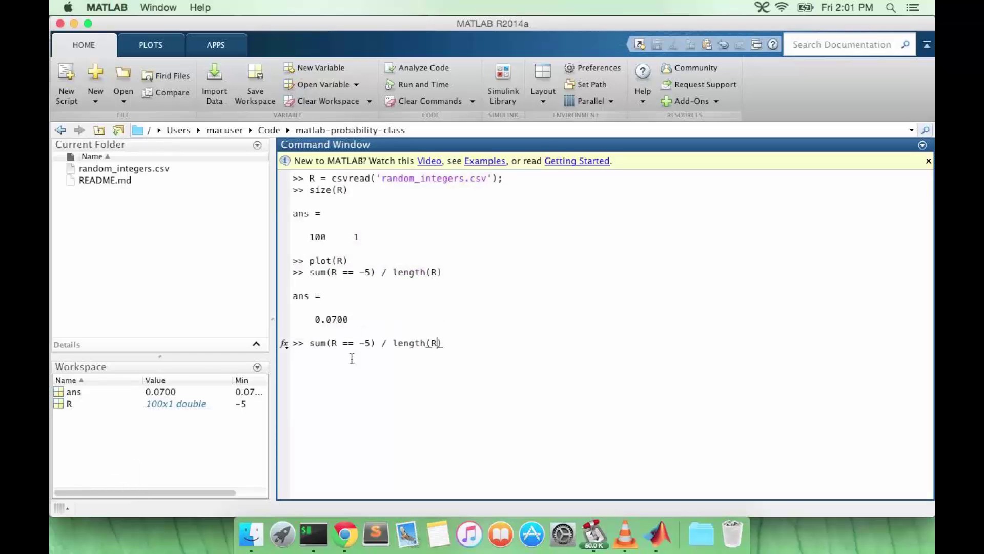
key("Left")
key("Left")
key("Left")
key("Left")
key("Left")
key("Left")
key("Left")
key("Left")
key("Left")
key("Left")
key("Left")
key("Left")
key("Left")
key("BackSpace")
type("4")
key("Return")
key("Up")
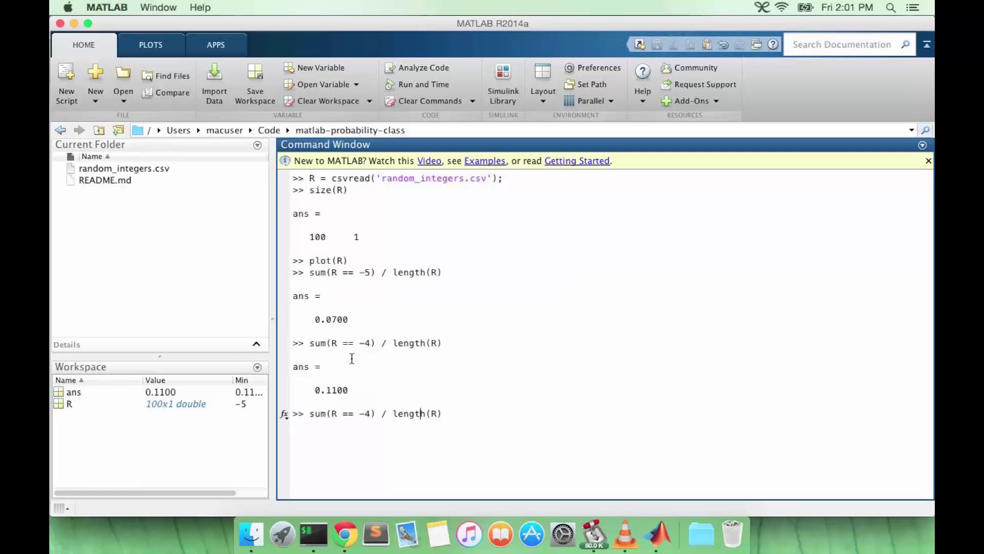
key("Left")
key("Left")
key("Left")
key("Left")
key("Left")
key("Left")
key("Left")
key("Left")
key("Left")
key("Left")
key("Left")
key("Left")
key("Left")
key("BackSpace")
type("3")
key("Return")
Repeat the proportion for -2, -1 and 0, giving 0.09, 0.06 and 0.07
key("Up")
key("Left")
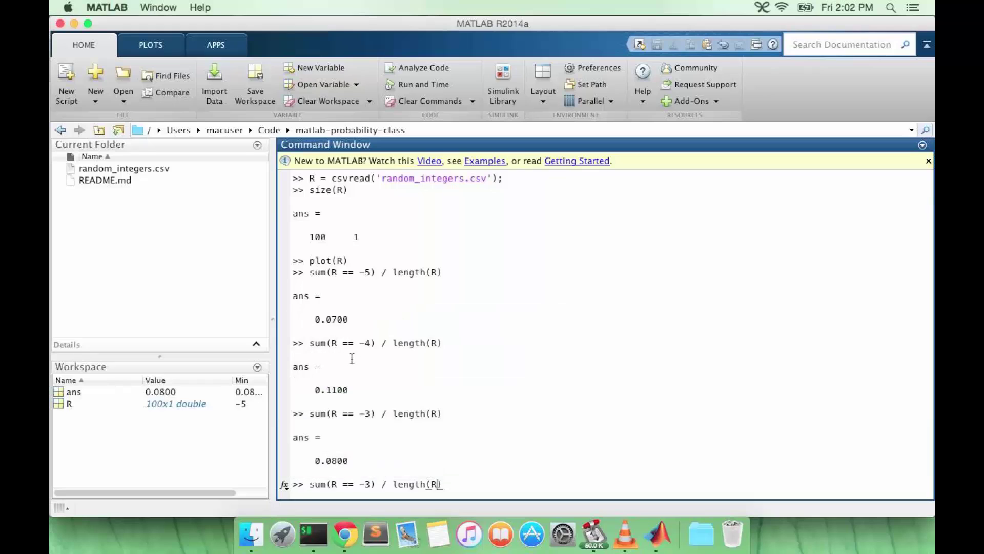
key("Left")
key("Left")
key("Left")
key("Left")
key("Left")
key("Left")
key("Left")
key("Left")
key("Left")
key("Left")
key("Delete")
type("2")
key("Return")
key("Up")
key("Left")
key("Left")
key("Left")
key("Left")
key("Left")
key("Left")
key("Left")
key("Left")
key("Left")
key("Left")
key("Left")
key("Left")
key("Left")
key("Left")
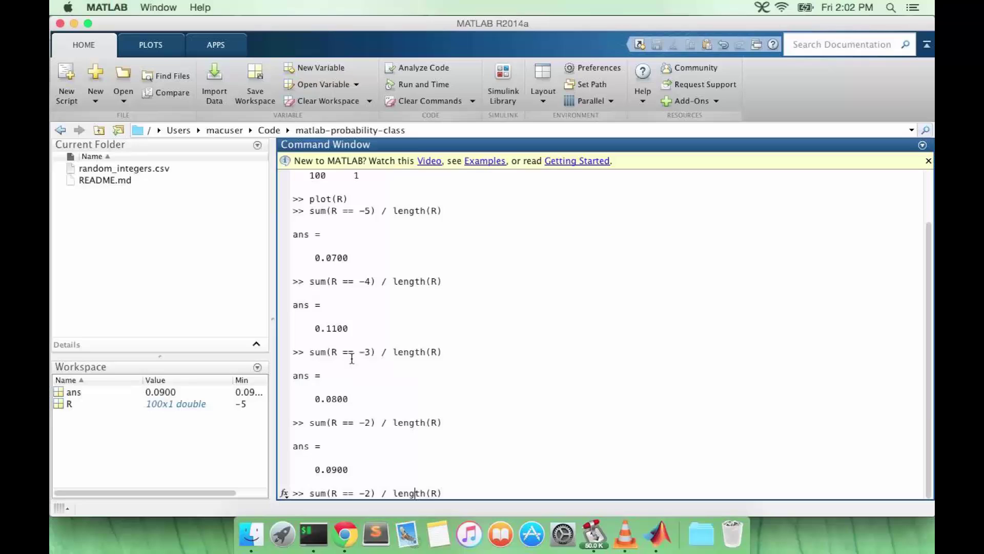
key("Delete")
type("1")
key("Return")
key("Up")
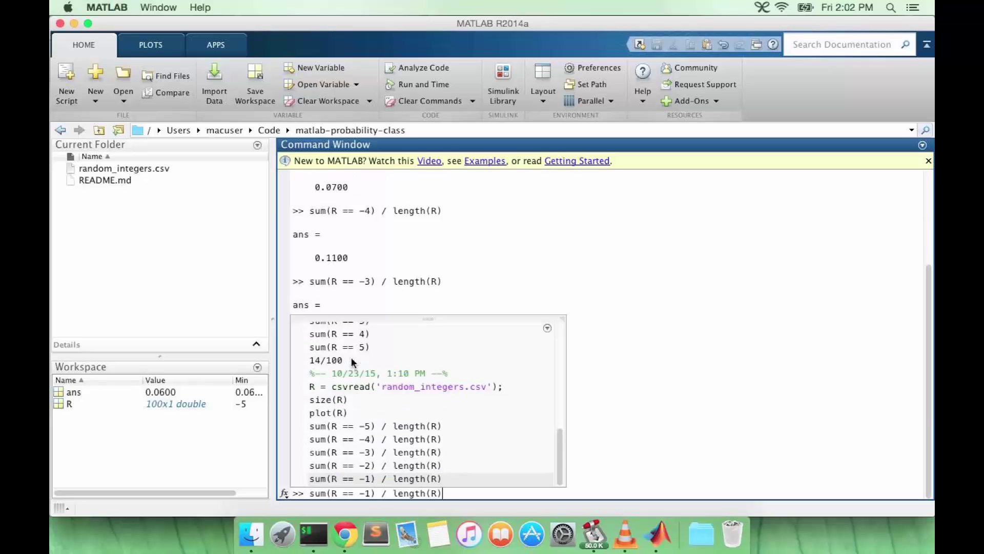
key("Left")
key("Left")
key("Left")
key("Left")
key("Left")
key("Left")
key("Left")
key("Left")
key("Left")
key("Left")
key("Left")
key("Left")
key("Left")
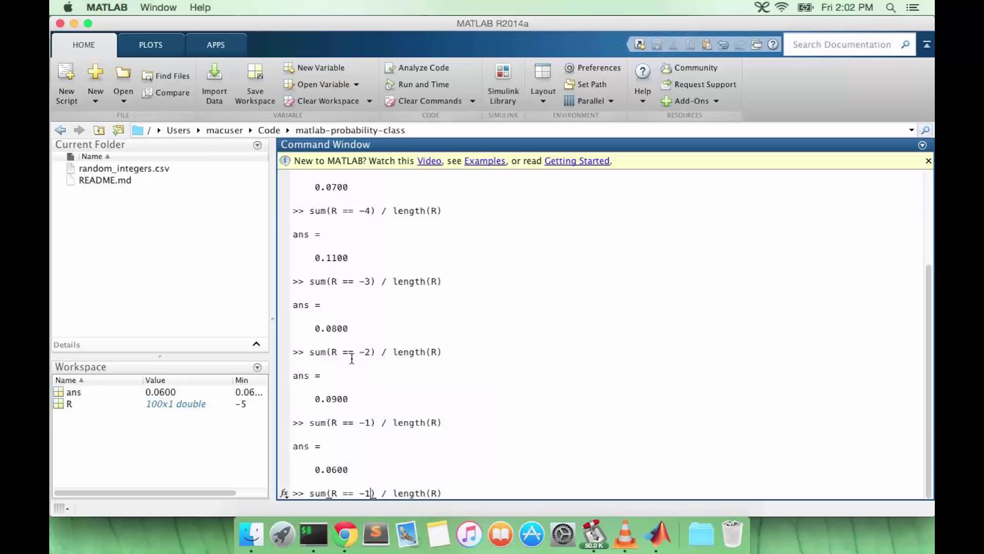
key("Delete")
key("BackSpace")
type("0")
key("Return")
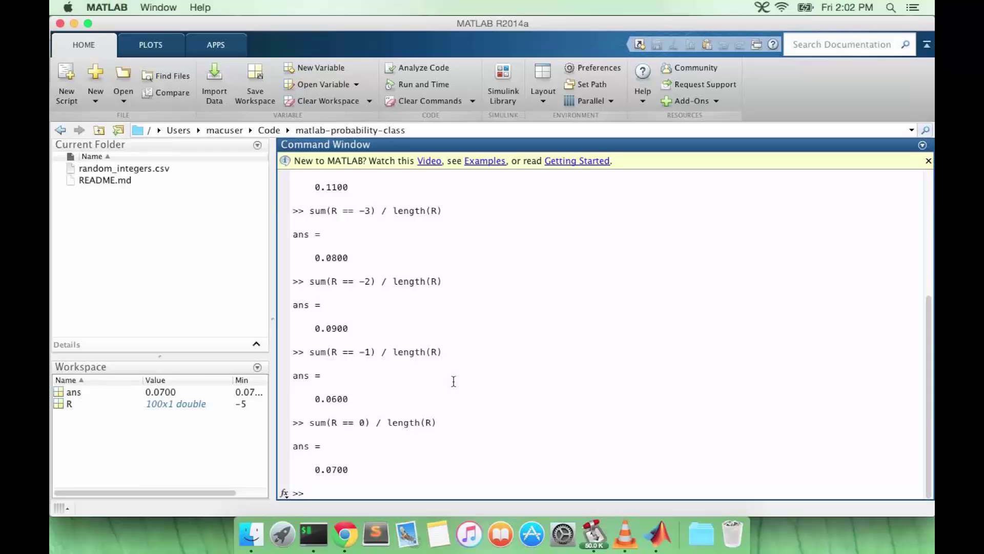
scroll(454, 381, "down", 2)
Draw hist(R), reposition the histogram figure to view it, then close it
type("hist(R)")
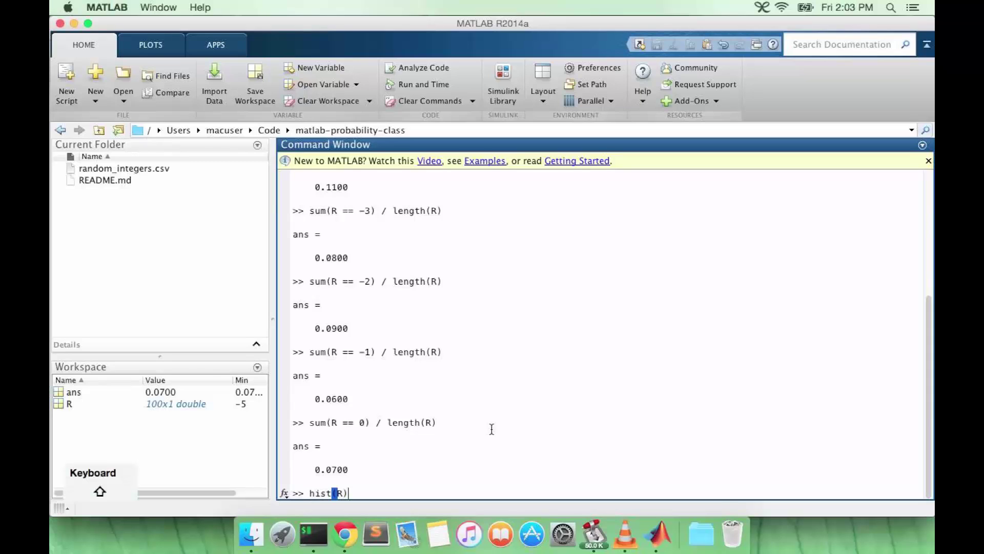
key("Return")
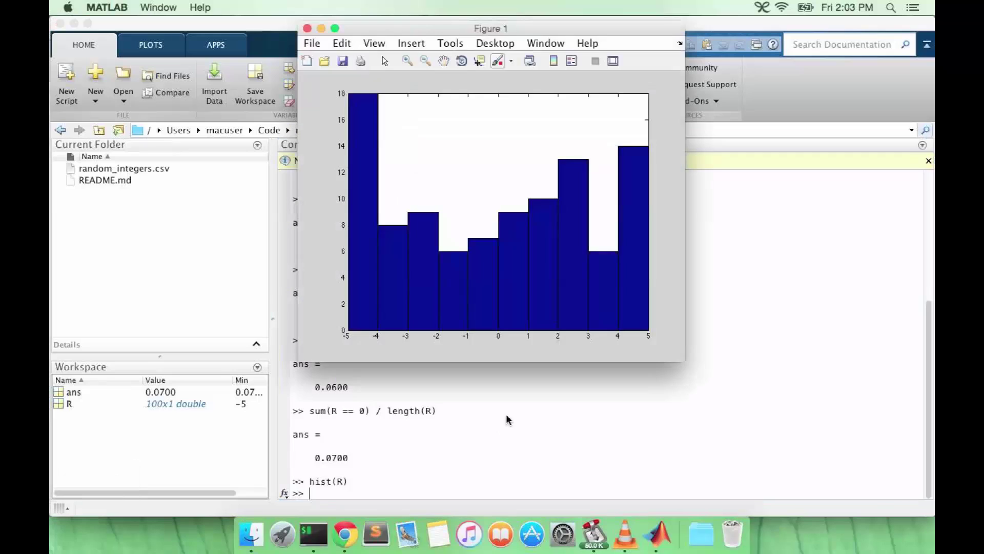
left_click_drag(433, 33, 499, 50)
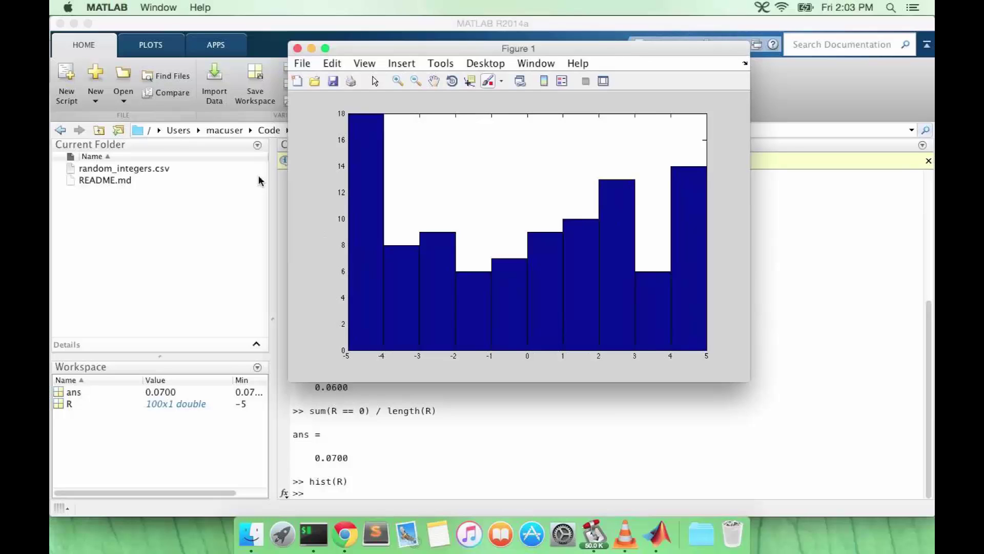
left_click(298, 49)
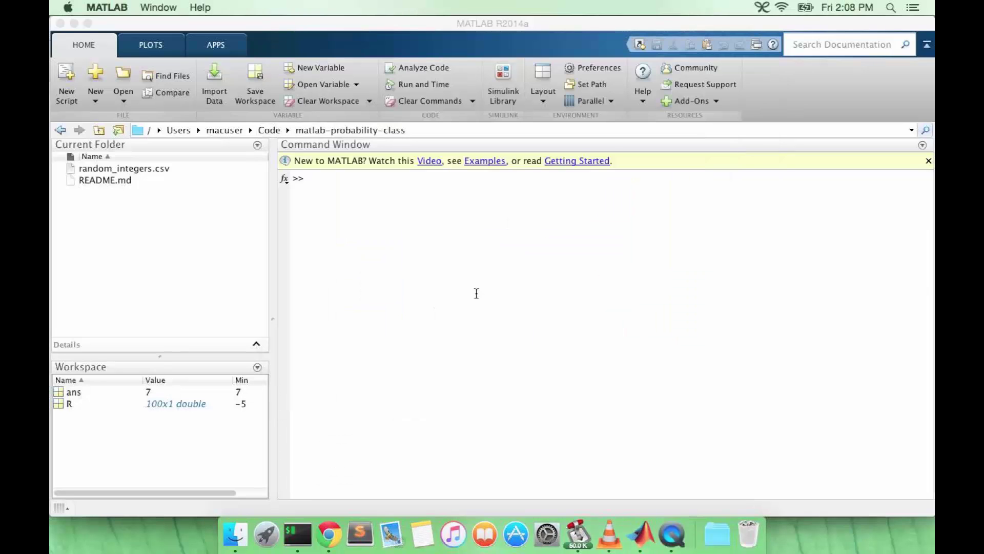
left_click(476, 293)
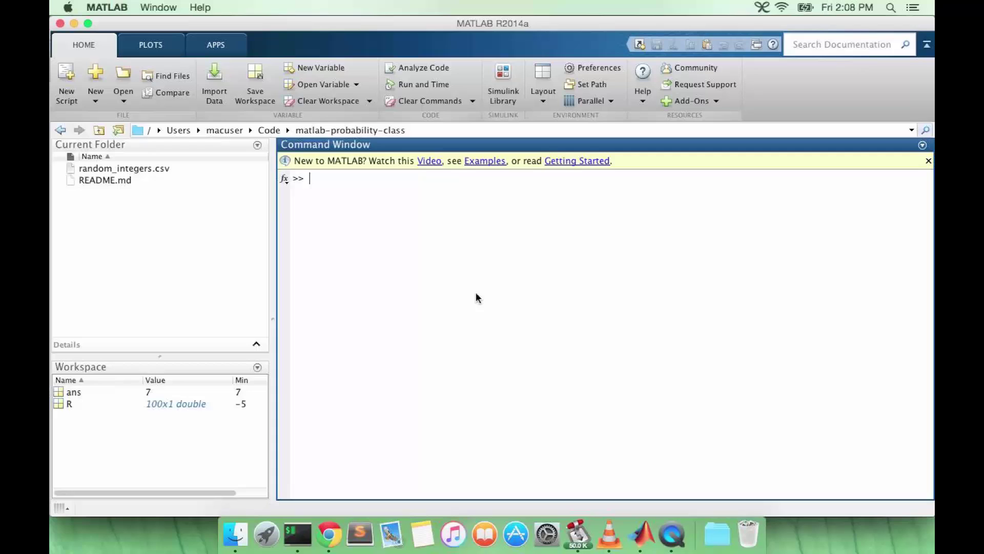
Compute the even share with sum(mod(R,2) == 0) / length(R), returning 0.4300
key("shift")
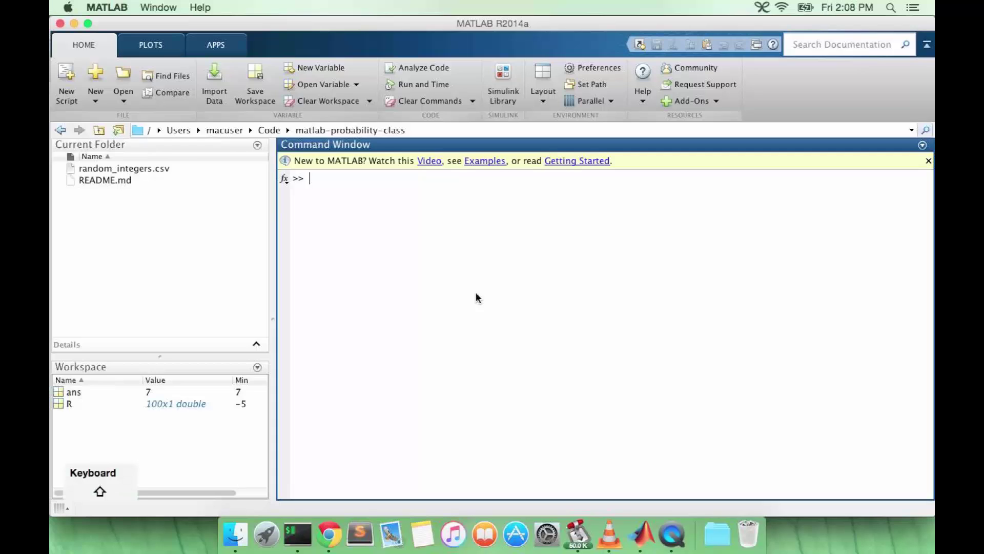
type("sum(")
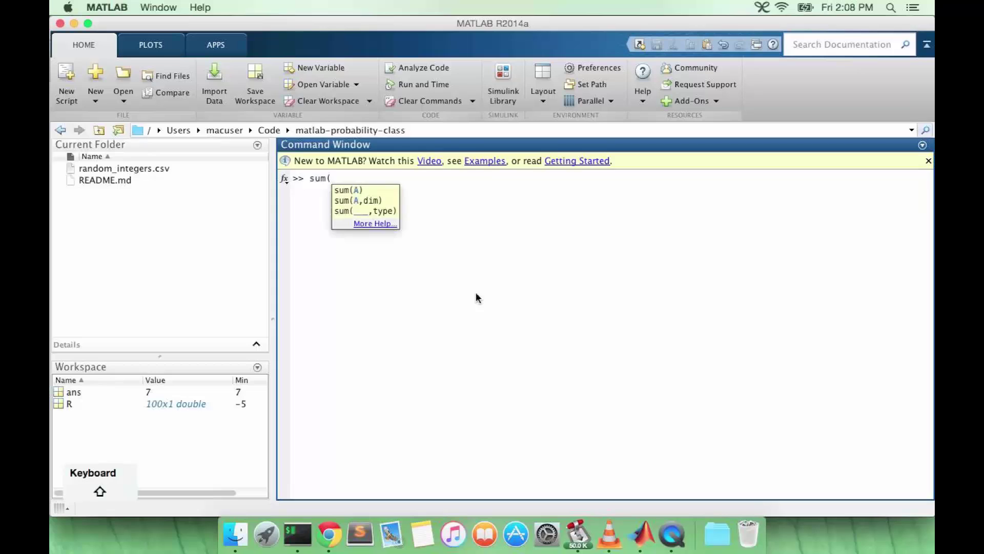
type("R ==")
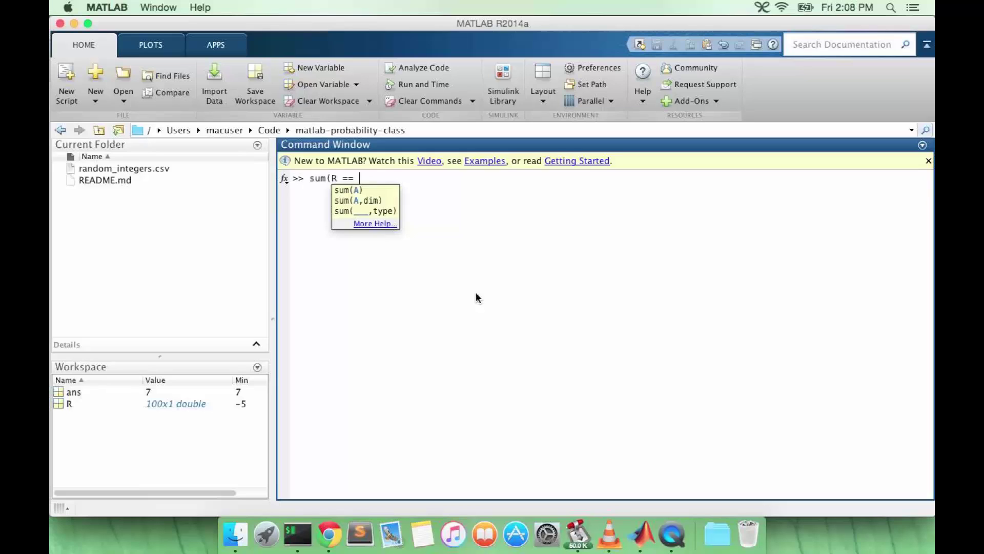
type(" -4 or R == -2")
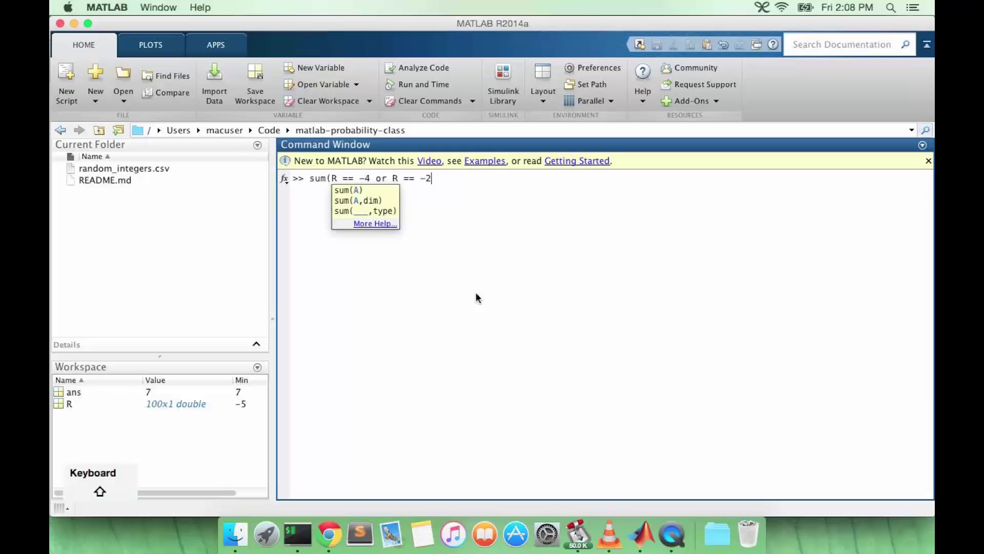
key("BackSpace")
key("BackSpace")
key("BackSpace")
key("BackSpace")
key("BackSpace")
key("BackSpace")
key("BackSpace")
key("BackSpace")
key("BackSpace")
key("BackSpace")
key("BackSpace")
key("BackSpace")
key("BackSpace")
key("BackSpace")
key("BackSpace")
key("BackSpace")
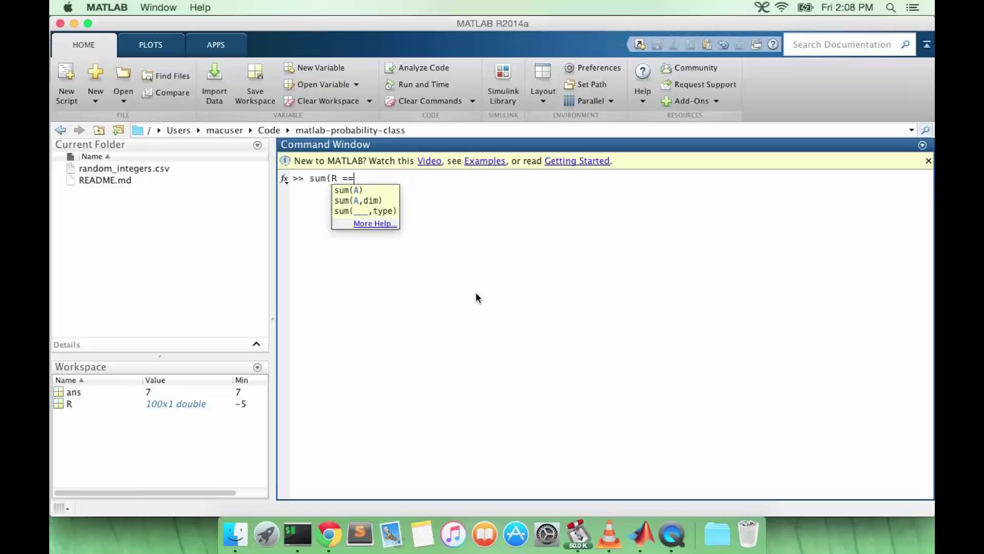
type("mod")
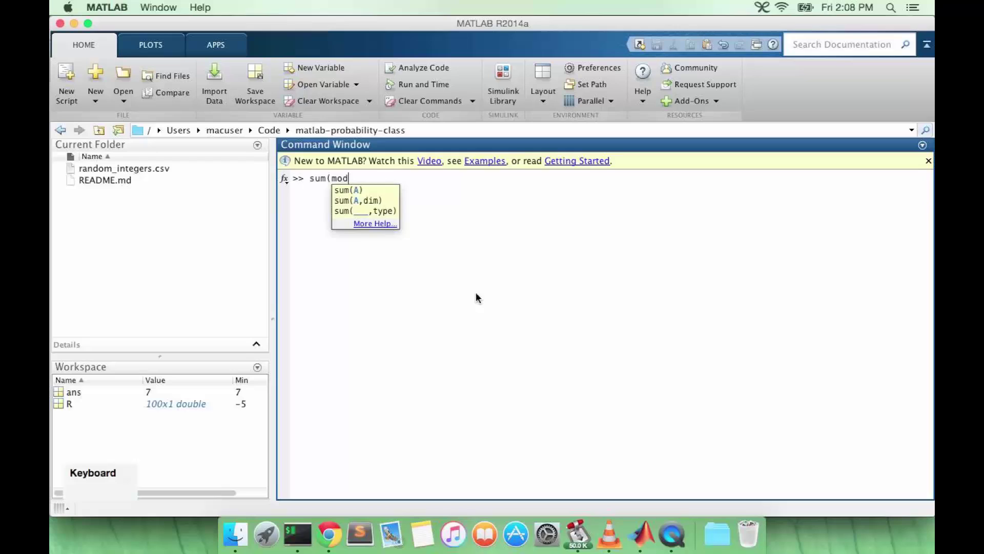
type("(R,")
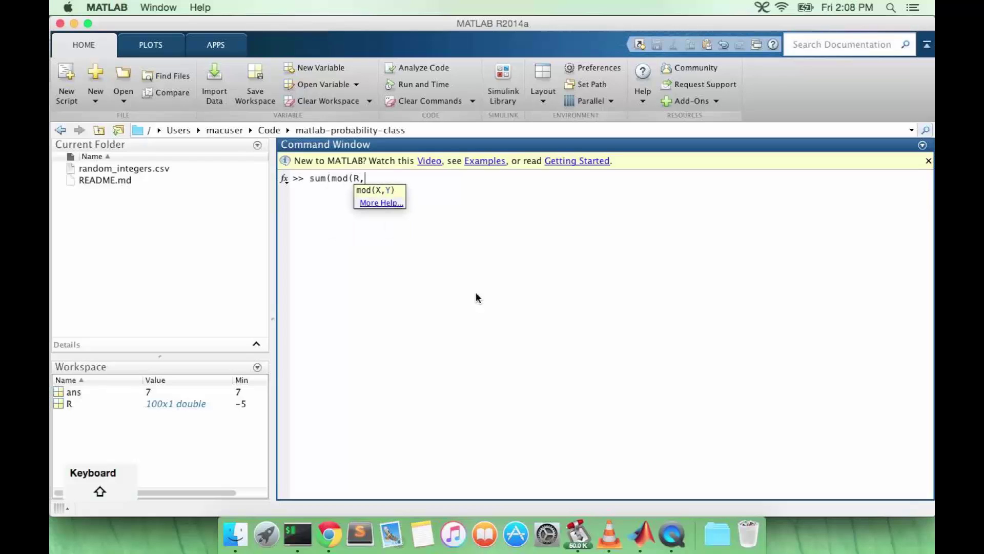
type("2) == 0)")
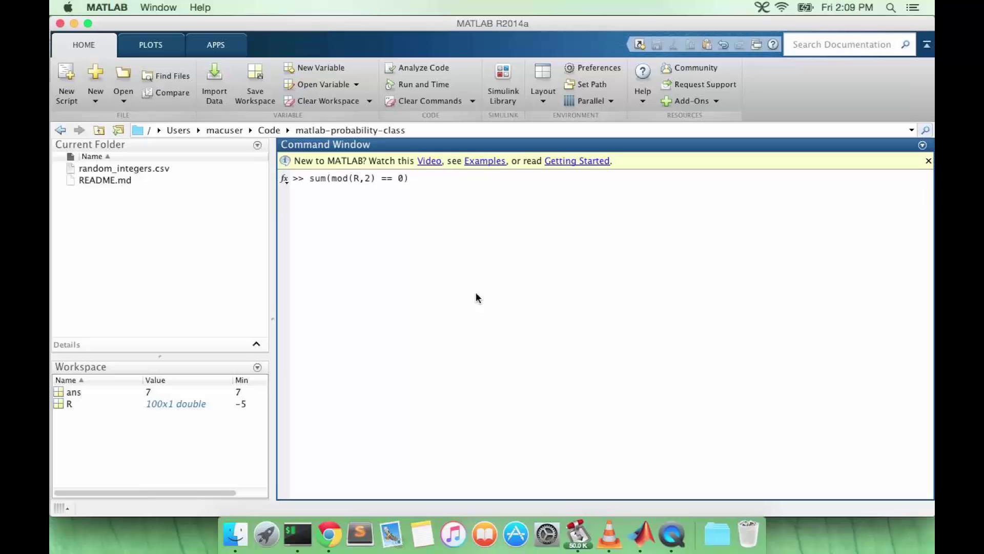
type(" / length(R)")
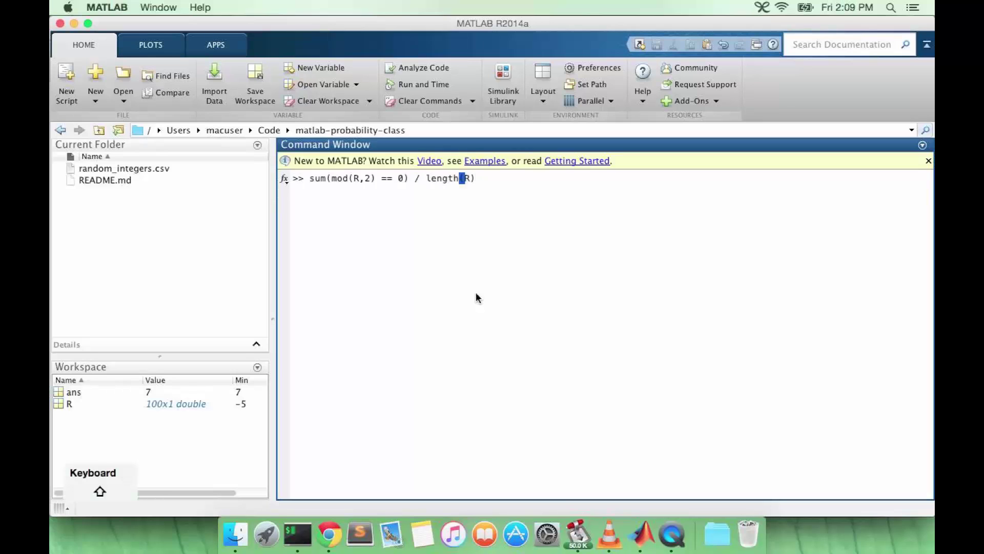
key("Return")
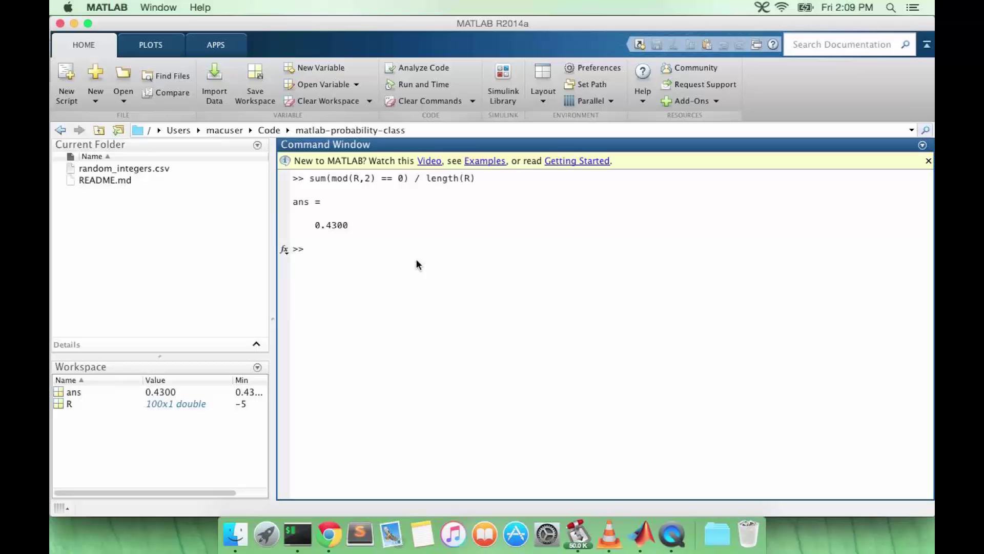
Change the test to mod(R,2) == 1 for an odd share of 0.5700, and check 0.43 + 0.57 = 1
key("Up")
key("Left")
key("Left")
key("Left")
key("Left")
key("Left")
key("Left")
key("Left")
key("Left")
key("Left")
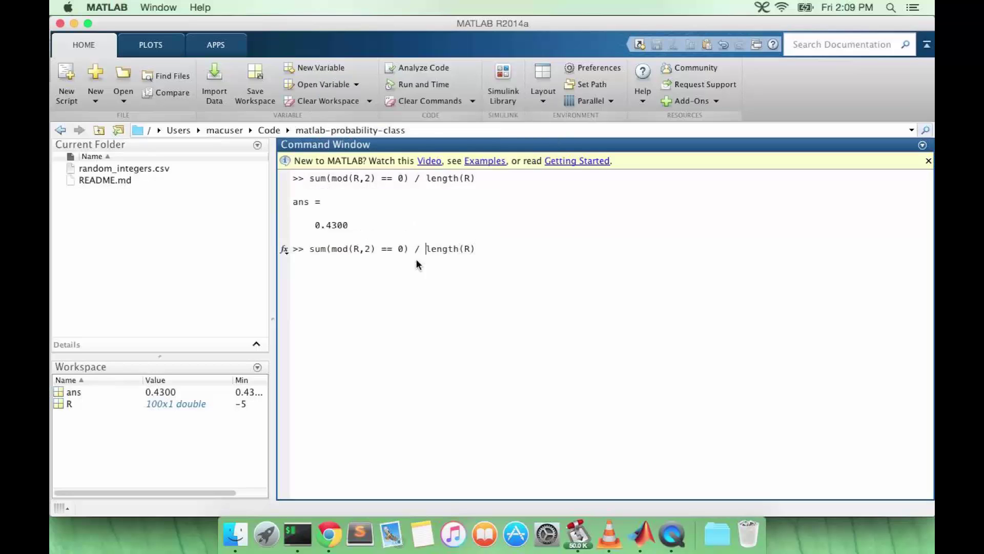
key("Left")
key("Left")
key("Left")
key("Left")
key("BackSpace")
type("1")
key("Return")
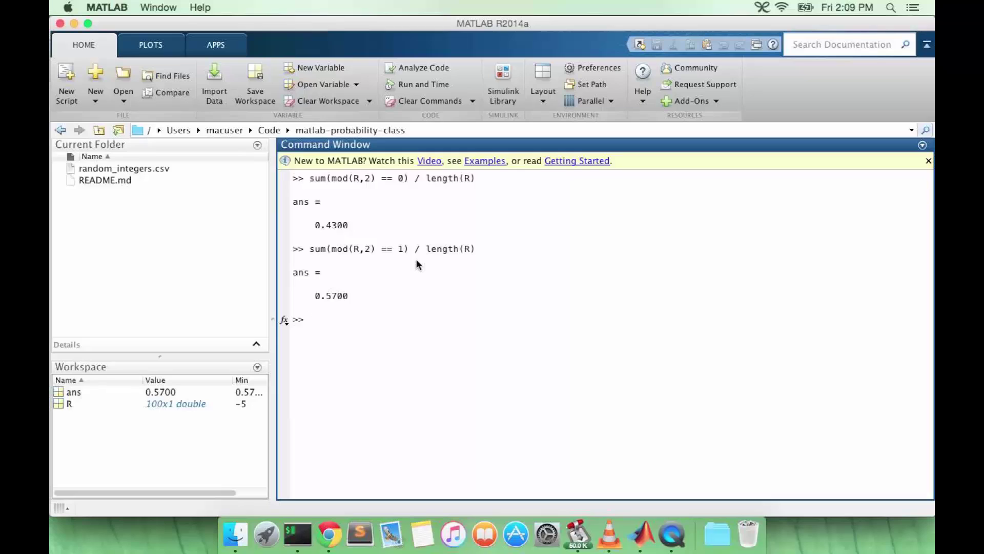
type("0.43 +")
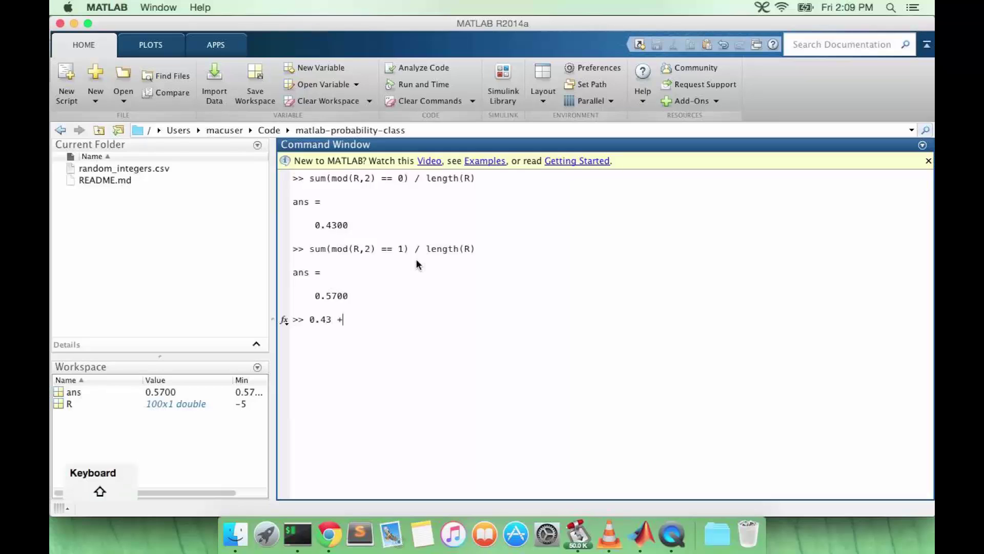
type(" 0.57")
key("Return")
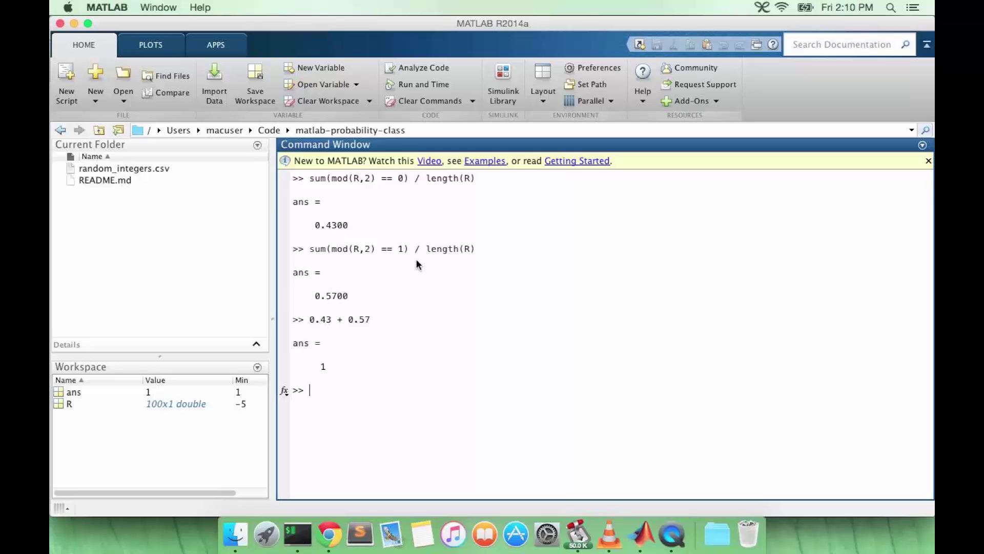
Run sum(R == 5 | R == -5) / length(R) to get 0.2100
type("sum(")
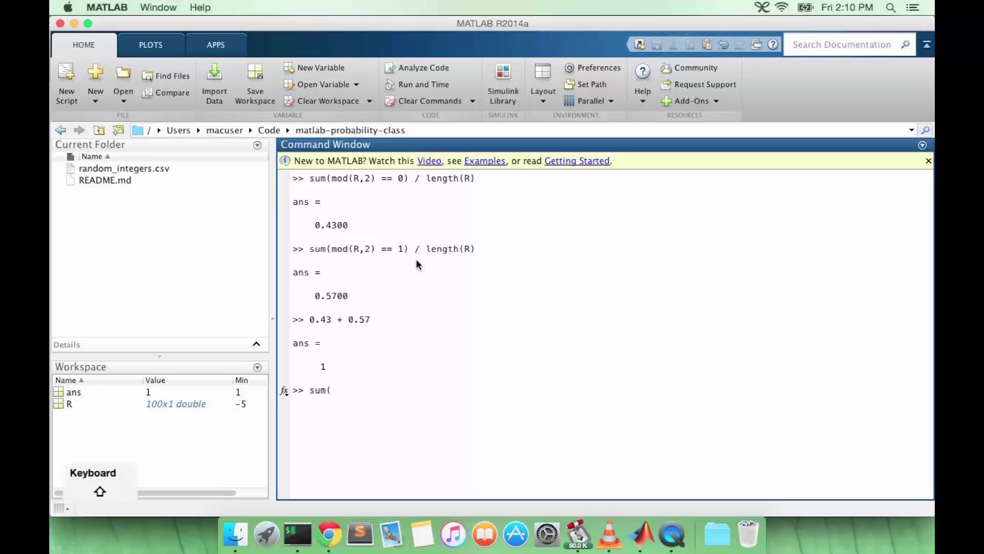
type("R")
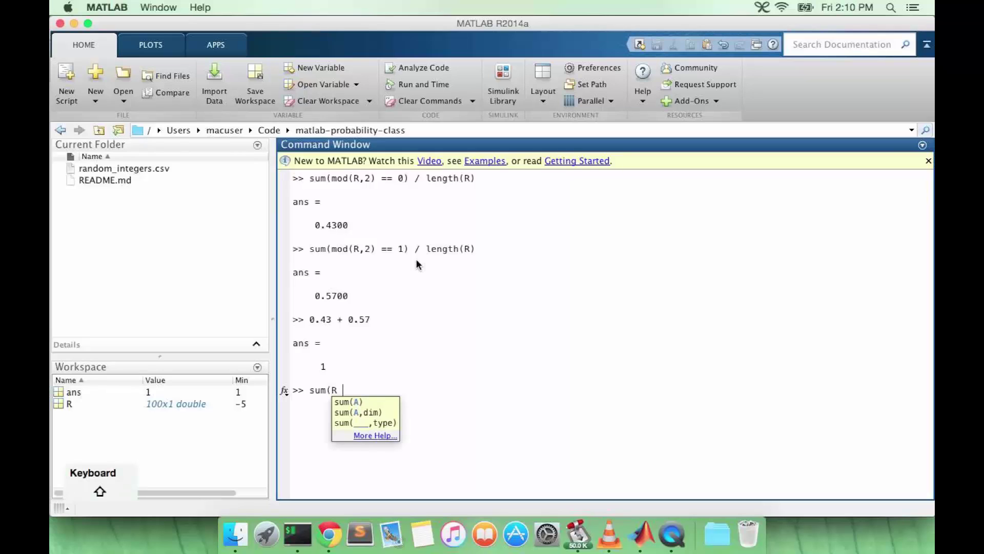
type(" == 5")
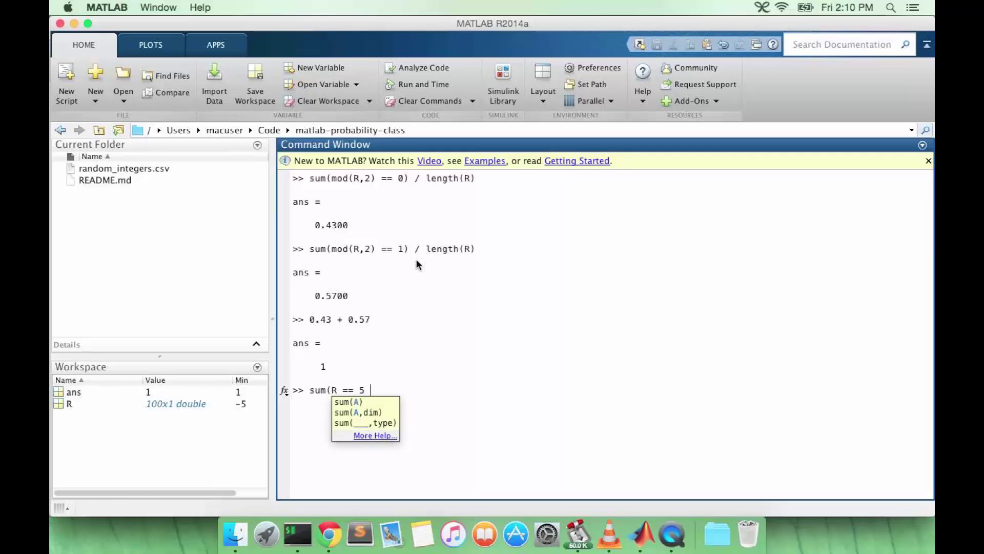
type(" | R == -5) / ")
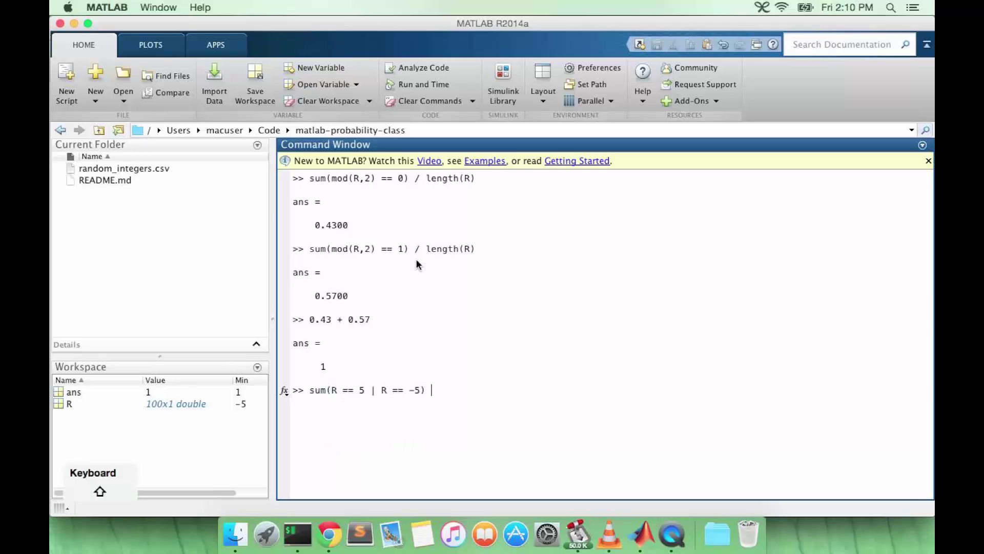
type("length(R)")
key("Return")
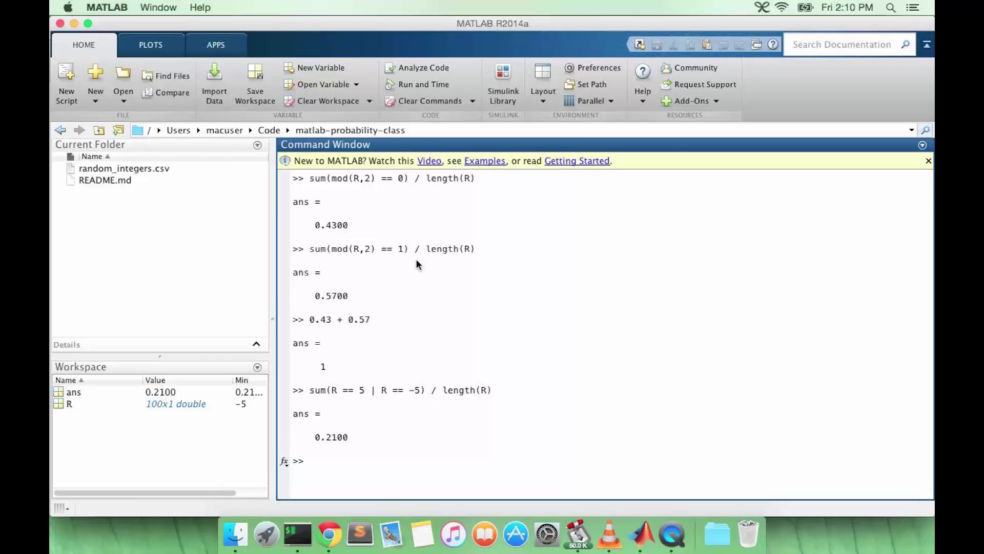
Rework the previous -5/5 command into sum(R == -4 | R == -2 | R == 0 | R == 2 | R == 4) / length(R), getting 0.4300
key("Up")
key("Left")
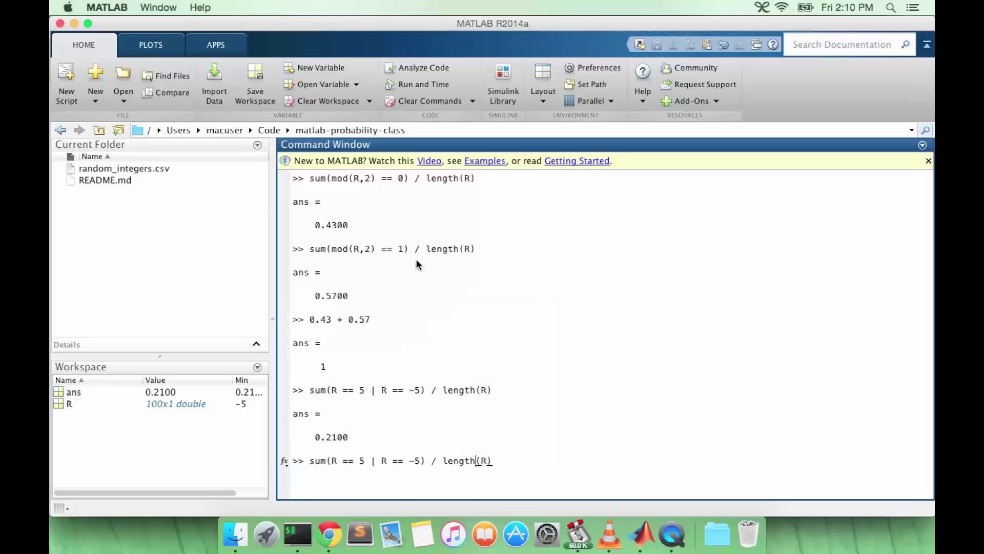
key("Left")
key("Left")
key("Left")
key("Left")
key("Left")
key("Left")
key("Left")
key("Left")
key("Left")
key("Left")
key("Left")
key("Left")
key("Left")
key("Left")
key("Left")
key("Left")
key("Left")
key("Left")
key("Left")
key("Left")
key("BackSpace")
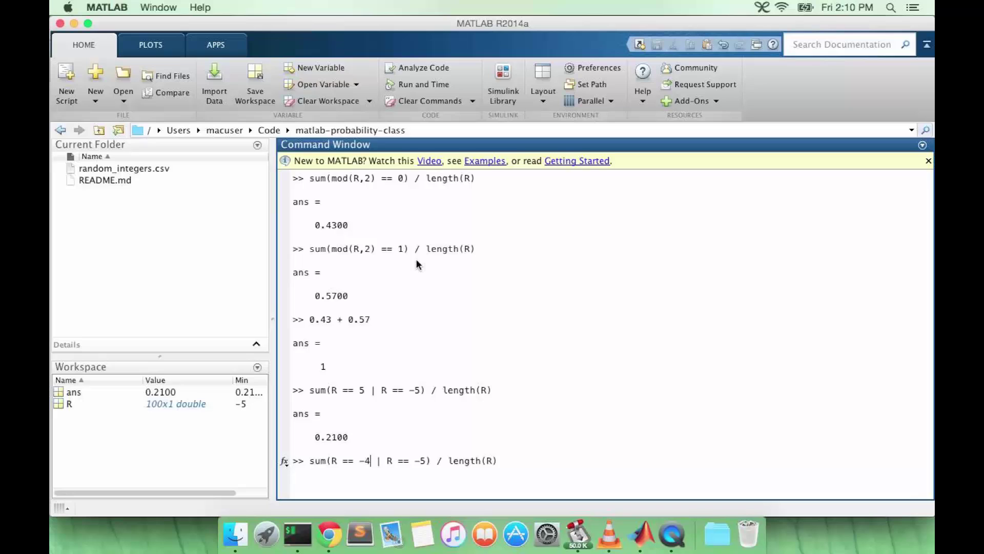
key("Right")
key("Right")
key("Right")
key("Right")
key("Right")
key("Right")
key("Right")
key("Right")
key("Right")
key("Right")
key("BackSpace")
type("2 | ")
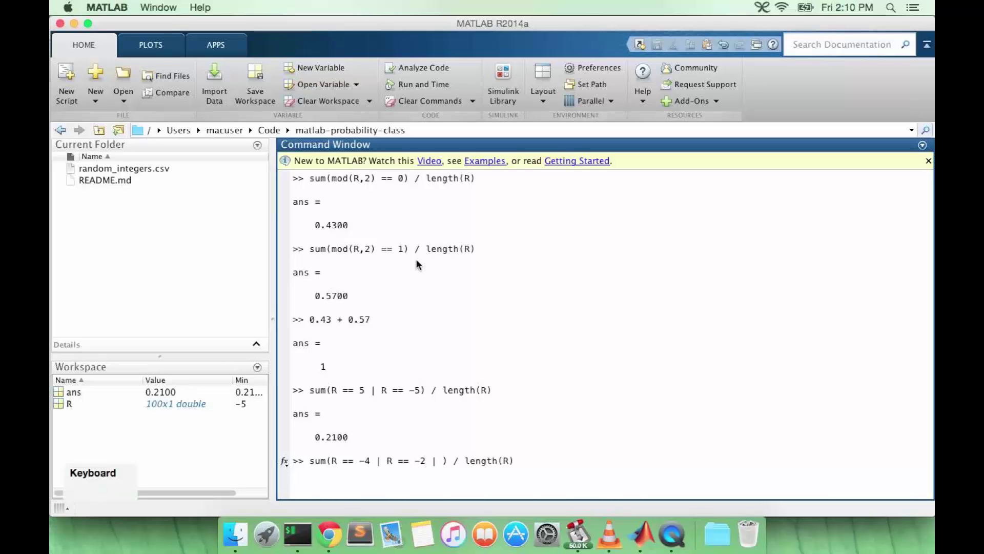
type("R == 0 ")
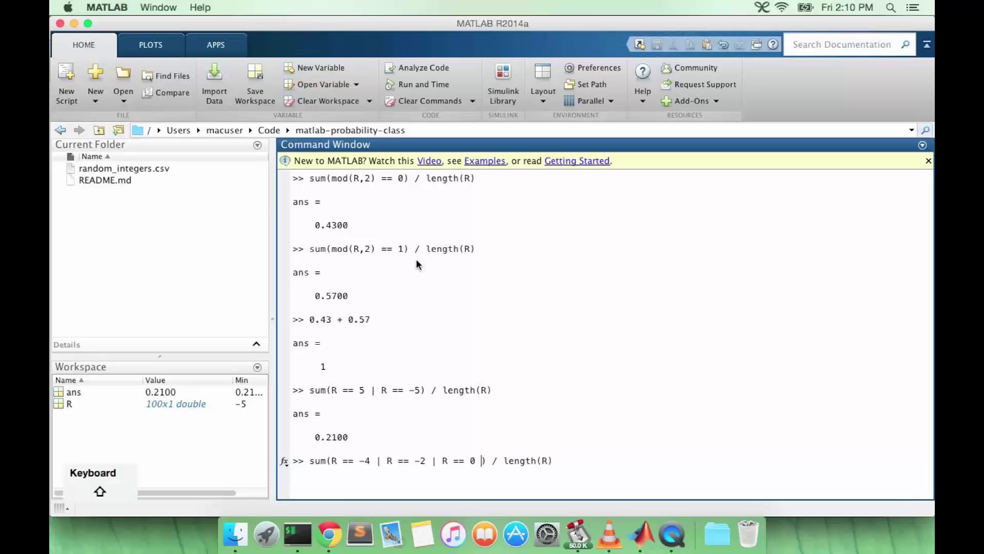
type("| R == 2")
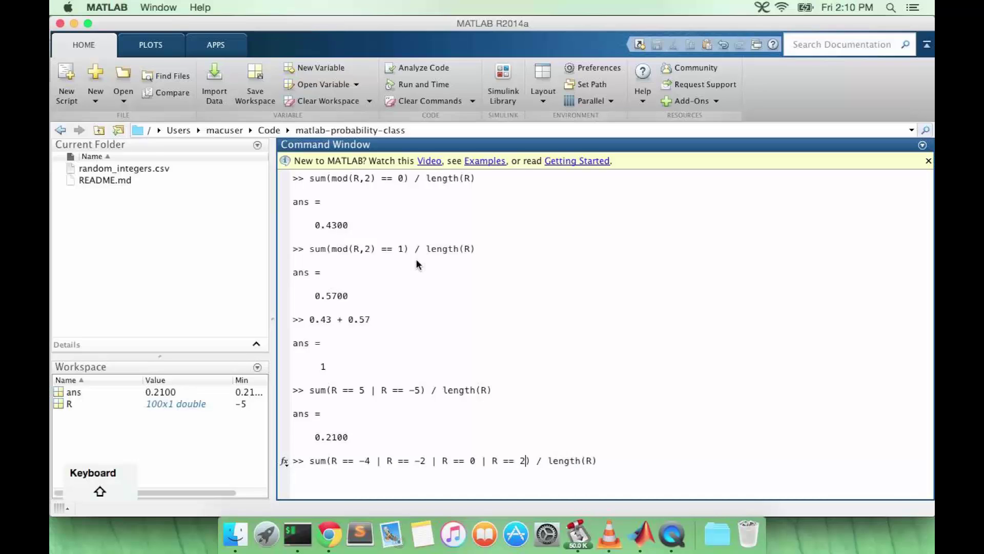
type(" | R ")
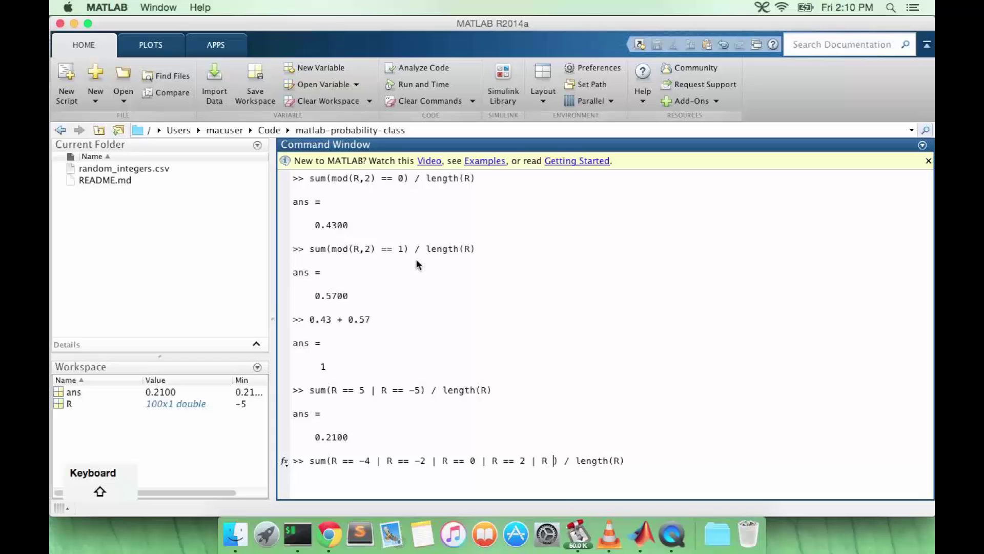
type("== 4")
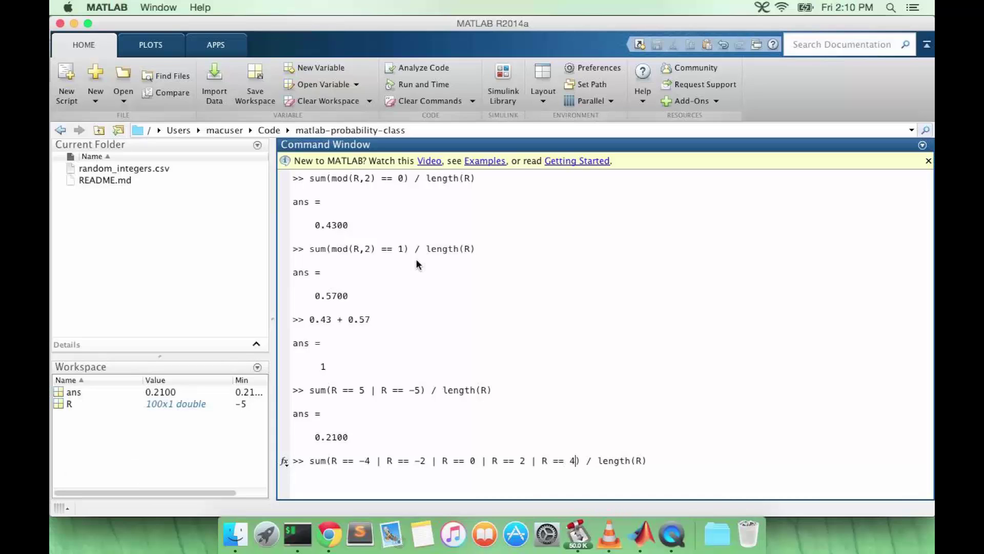
key("Return")
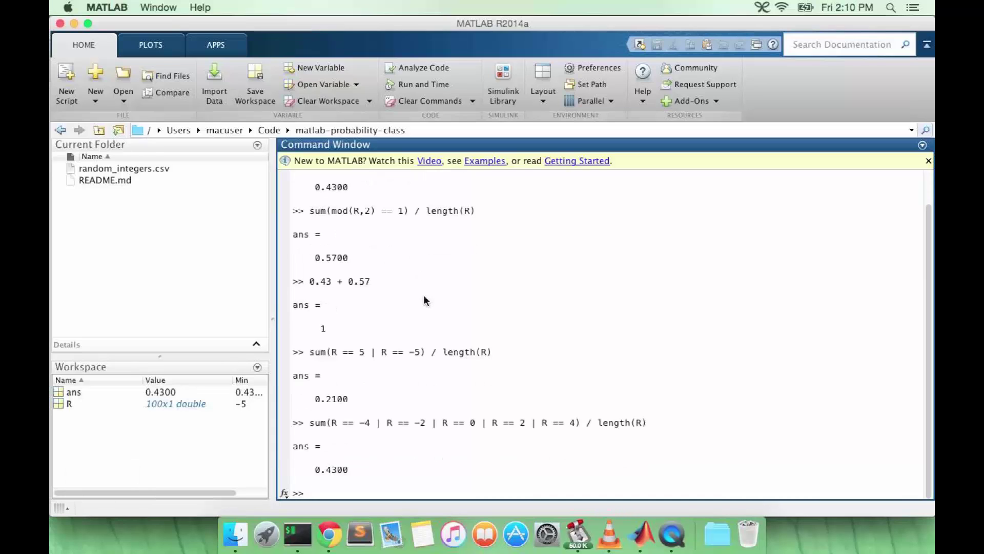